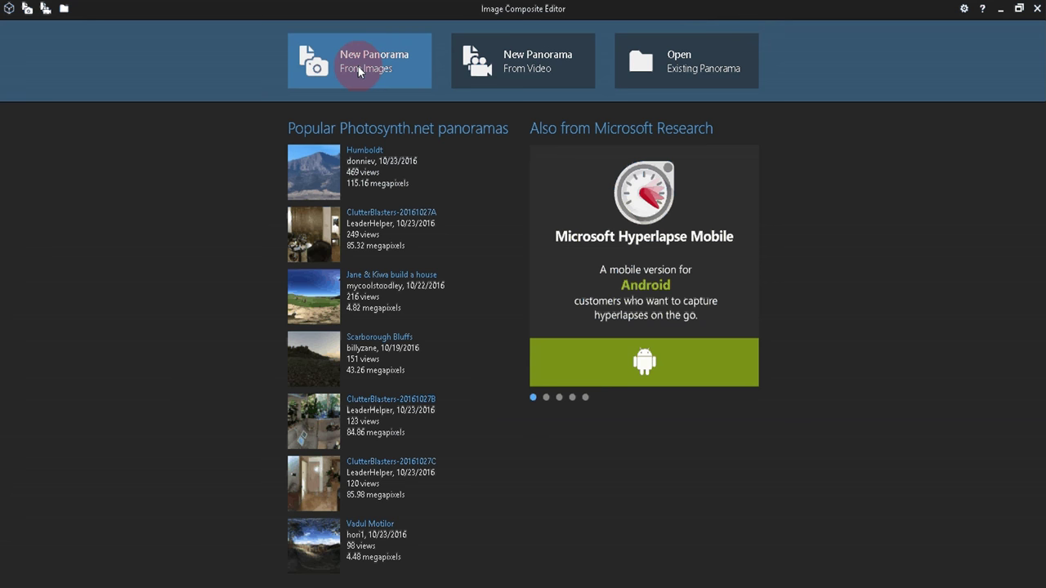
# - Start a new panorama from images and browse to TYPHOON SD (G:)\DCIM\100MEDIA
pyautogui.click(358, 66)
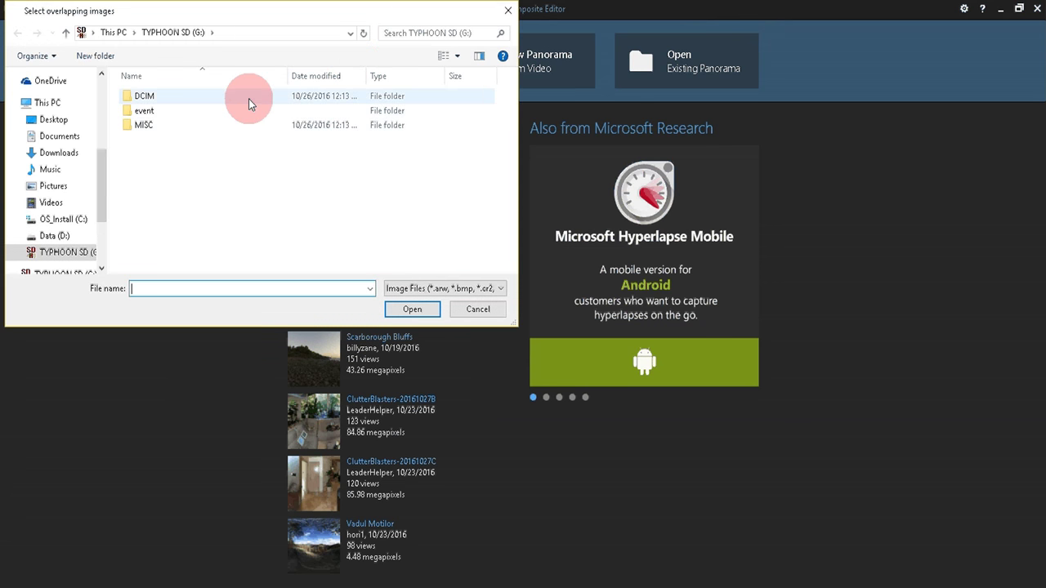
pyautogui.click(57, 107)
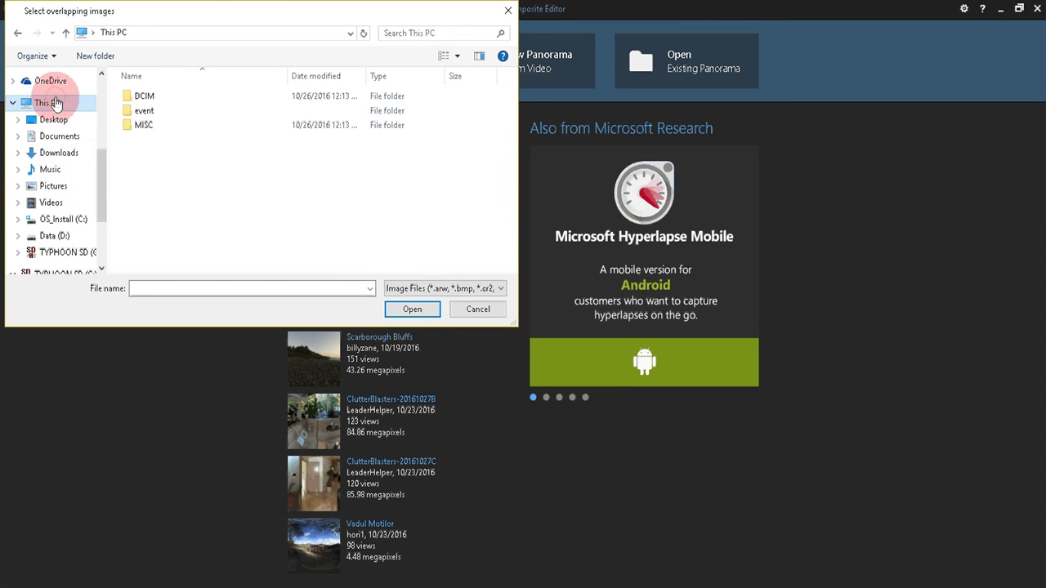
pyautogui.scroll(-2, 396, 206)
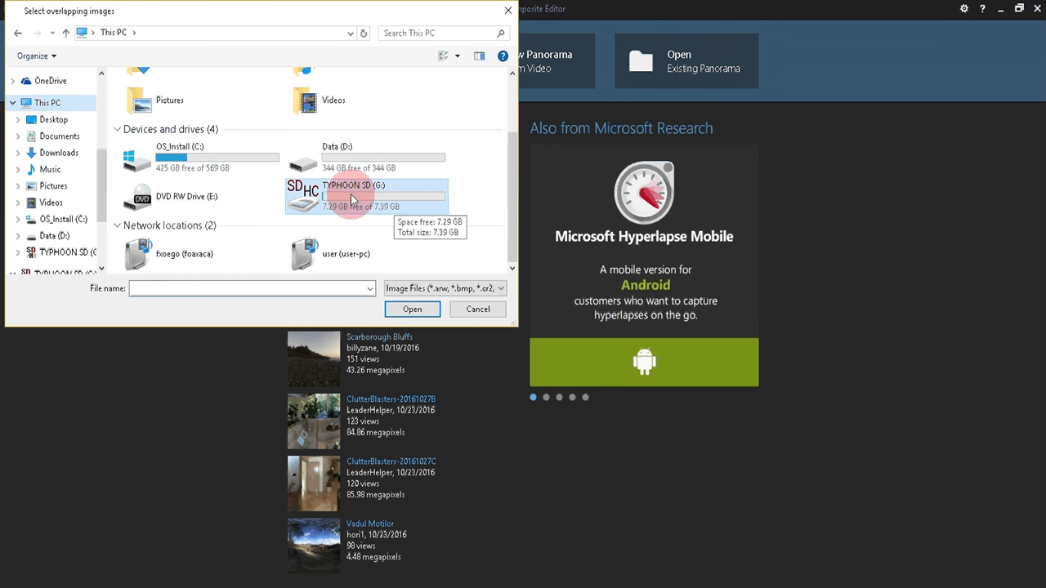
pyautogui.doubleClick(376, 188)
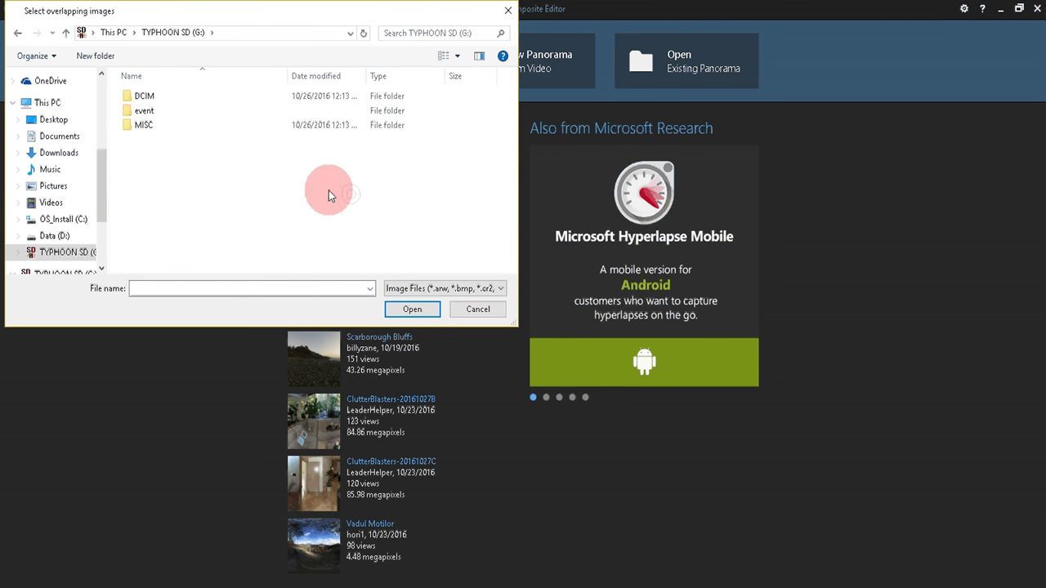
pyautogui.doubleClick(161, 95)
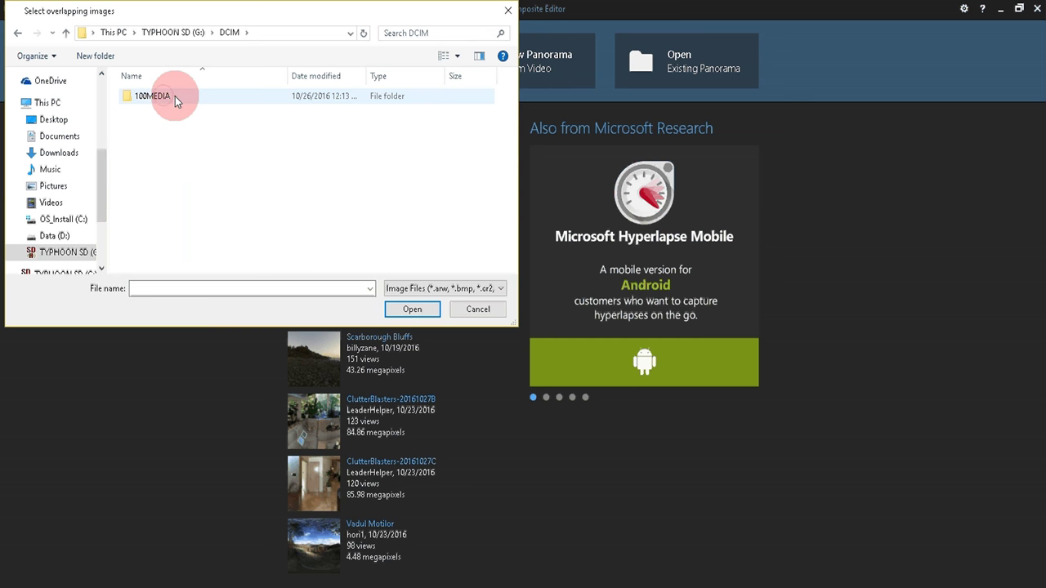
pyautogui.doubleClick(127, 100)
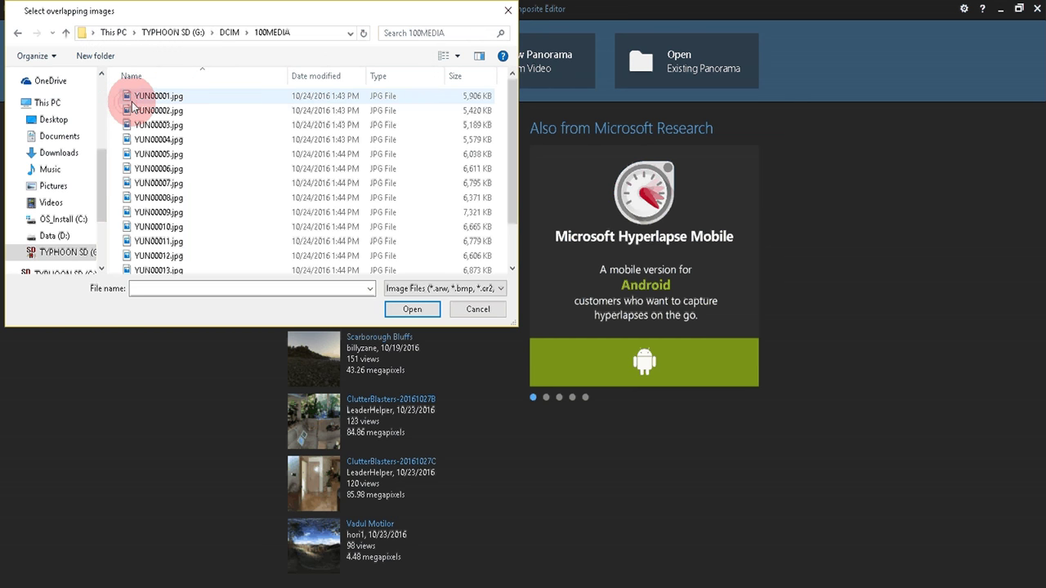
# - Select YUN00001.jpg through YUN00016.jpg and load all 16 photos
pyautogui.click(132, 103)
pyautogui.scroll(-2, 218, 208)
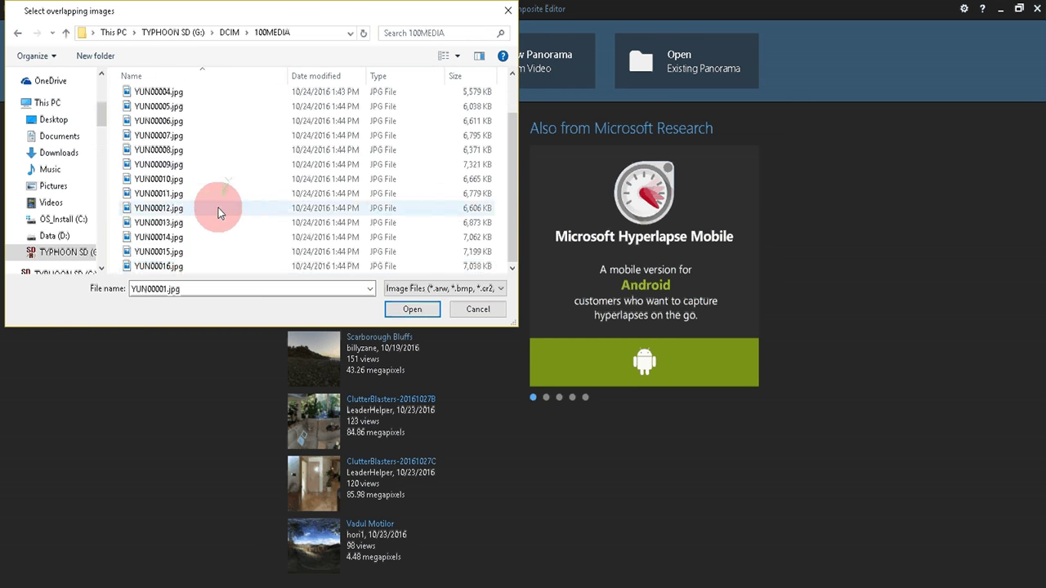
pyautogui.keyDown('shift'); pyautogui.click(218, 264); pyautogui.keyUp('shift')
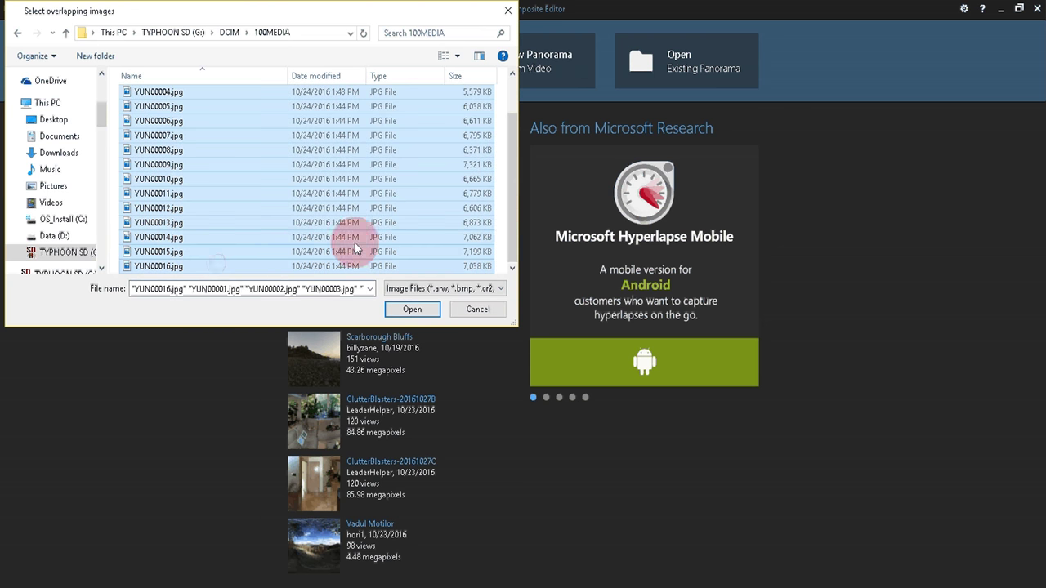
pyautogui.click(421, 310)
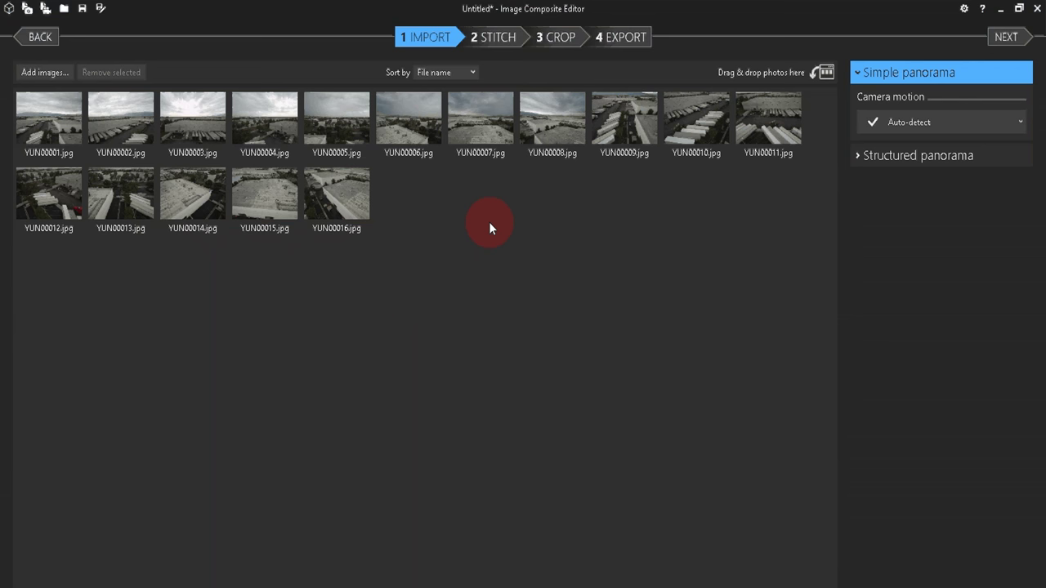
# - Choose rotating camera motion and a structured layout of 8 columns spanning 360° horizontally
pyautogui.click(928, 122)
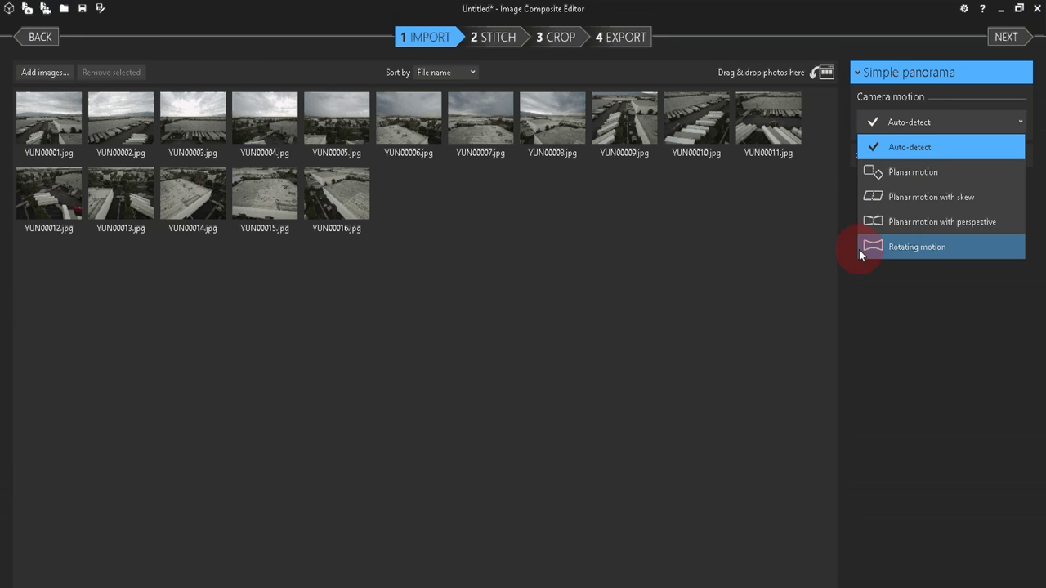
pyautogui.click(954, 245)
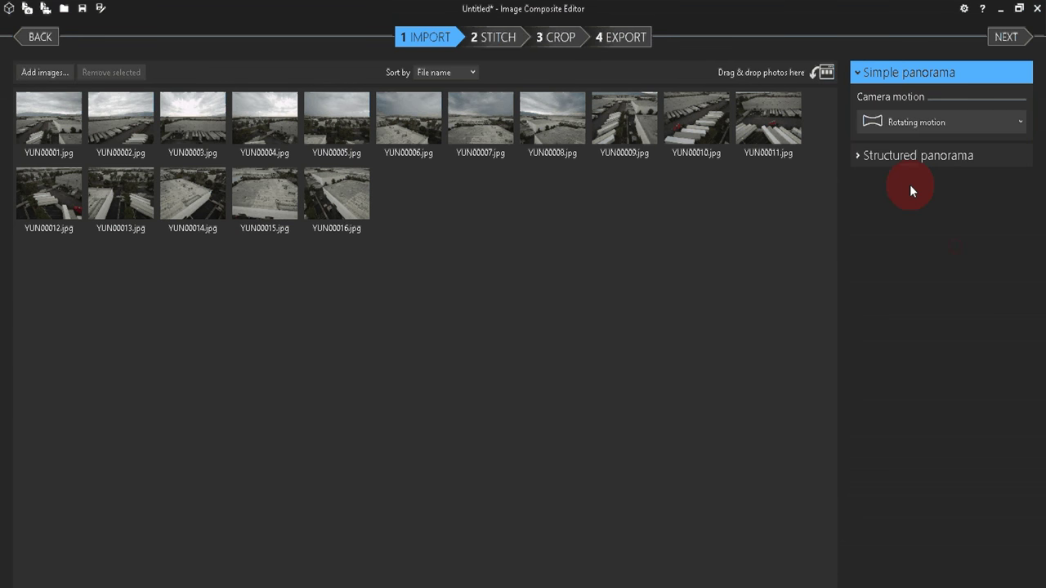
pyautogui.click(853, 162)
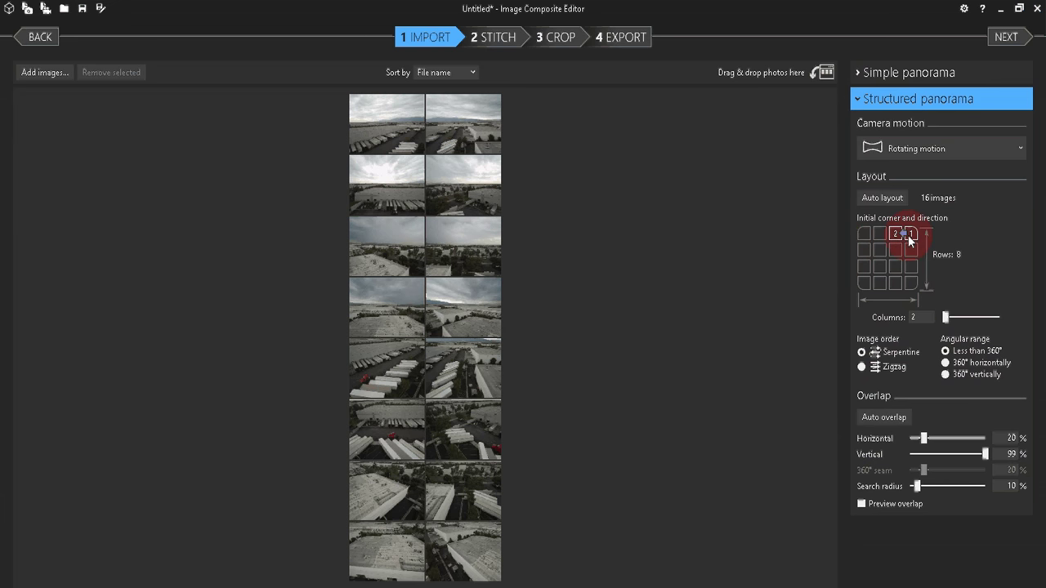
pyautogui.click(928, 317)
pyautogui.write('8')
pyautogui.press('Return')
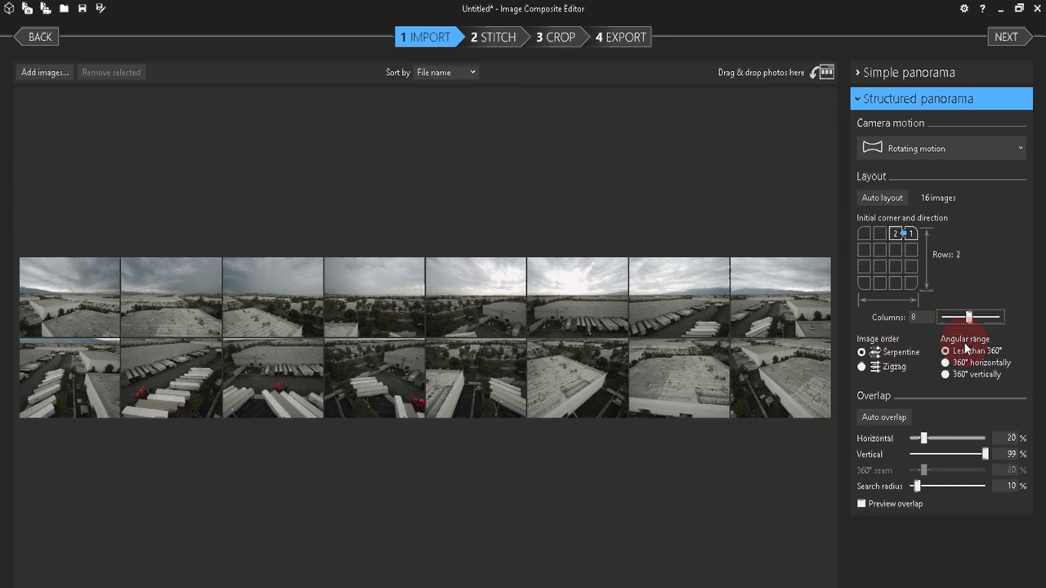
pyautogui.click(947, 362)
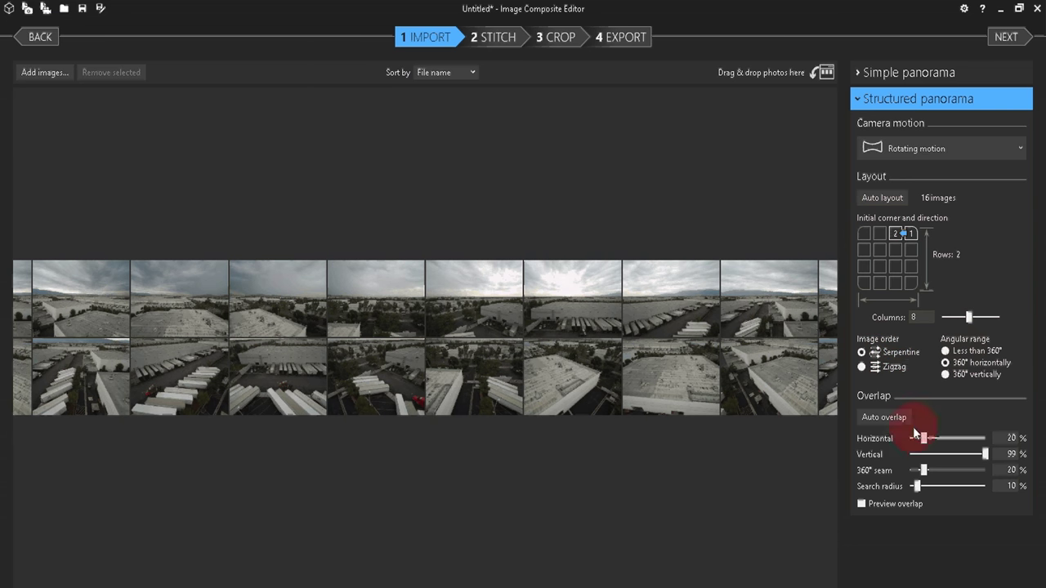
# - Set horizontal overlap to 10%, vertical overlap to 1% and 360° seam to 10%
pyautogui.doubleClick(1011, 439)
pyautogui.write('10')
pyautogui.doubleClick(1011, 455)
pyautogui.write('1')
pyautogui.doubleClick(1006, 469)
pyautogui.write('10')
# - Set the search radius to 100% and start stitching the panorama
pyautogui.doubleClick(1011, 486)
pyautogui.write('100')
pyautogui.doubleClick(1010, 471)
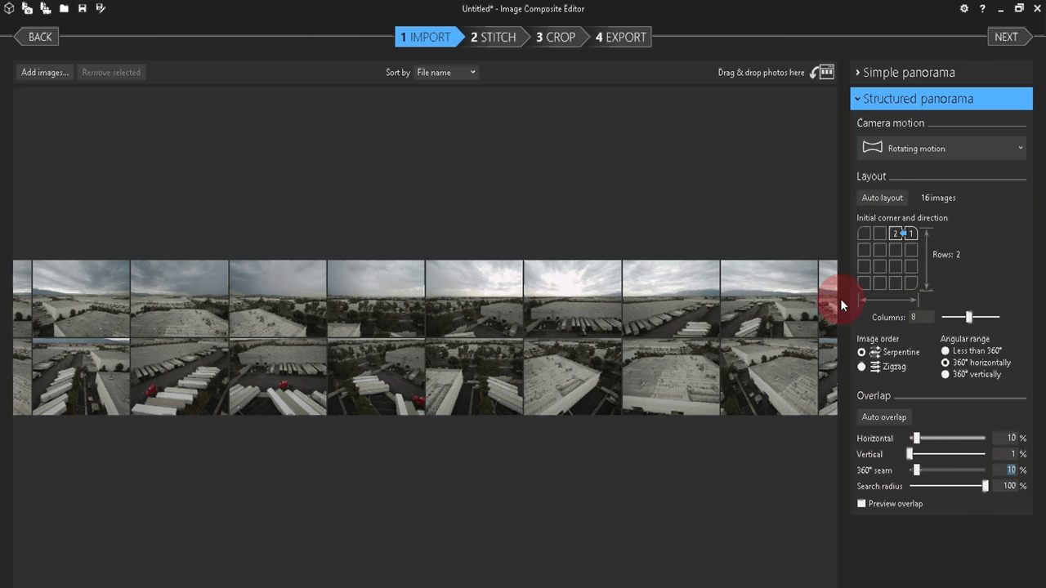
pyautogui.click(531, 133)
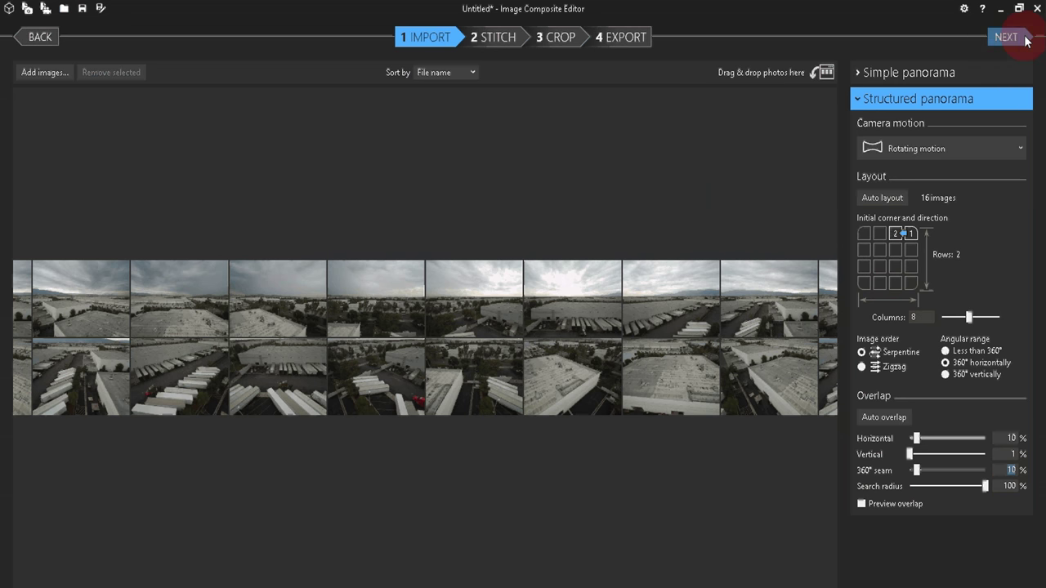
pyautogui.click(998, 37)
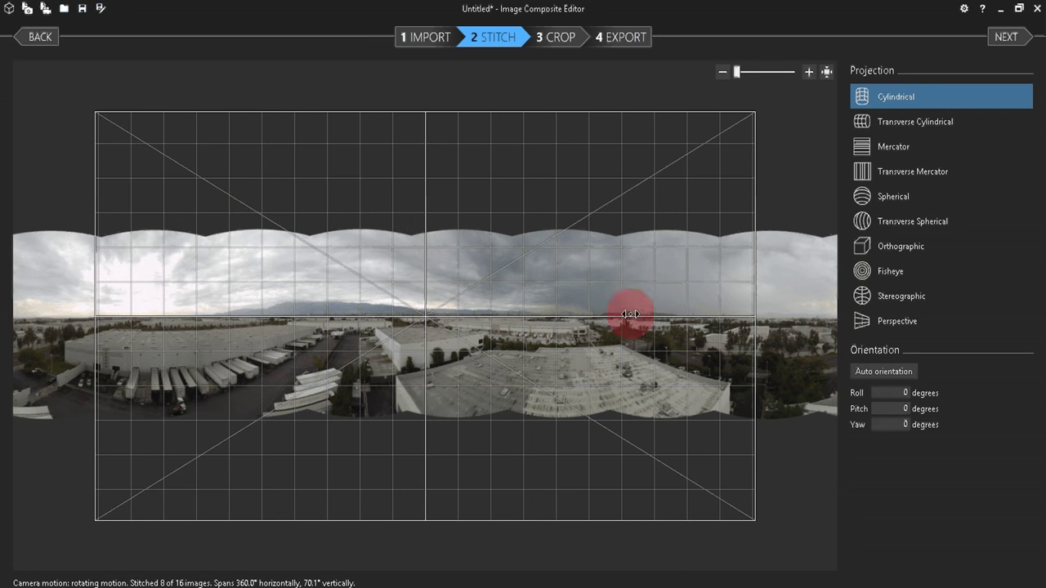
# - Auto-orient the panorama, switch to spherical projection, and advance past Crop to Export
pyautogui.scroll(3, 510, 333)
pyautogui.moveTo(510, 332); pyautogui.dragTo(646, 320)
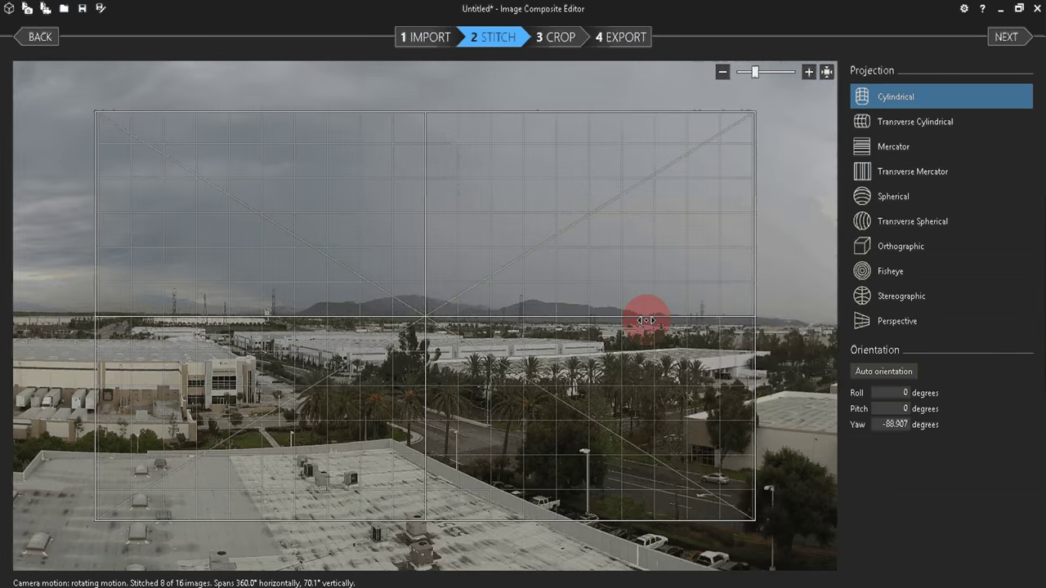
pyautogui.click(903, 370)
pyautogui.click(808, 75)
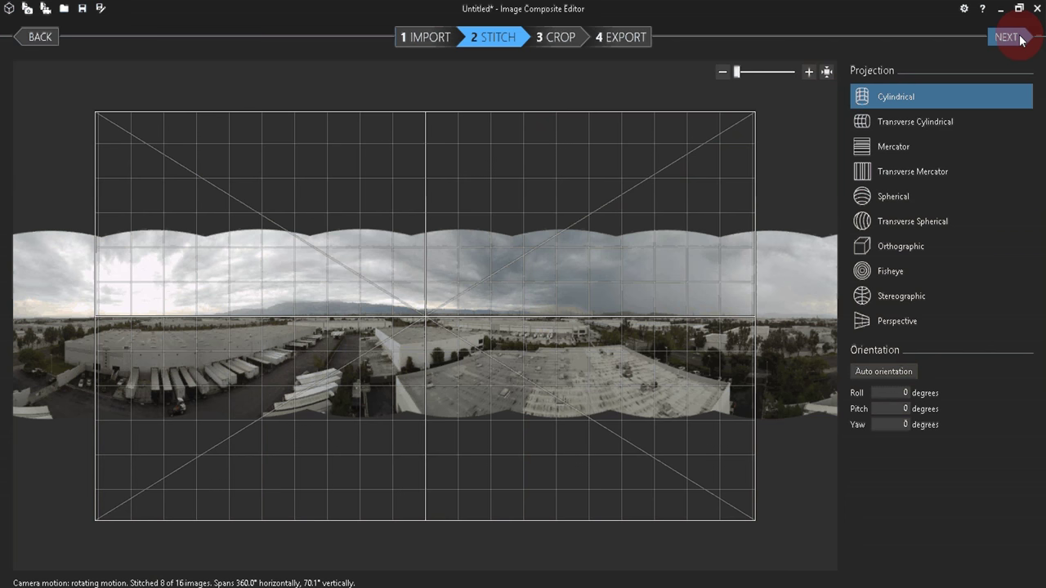
pyautogui.click(876, 197)
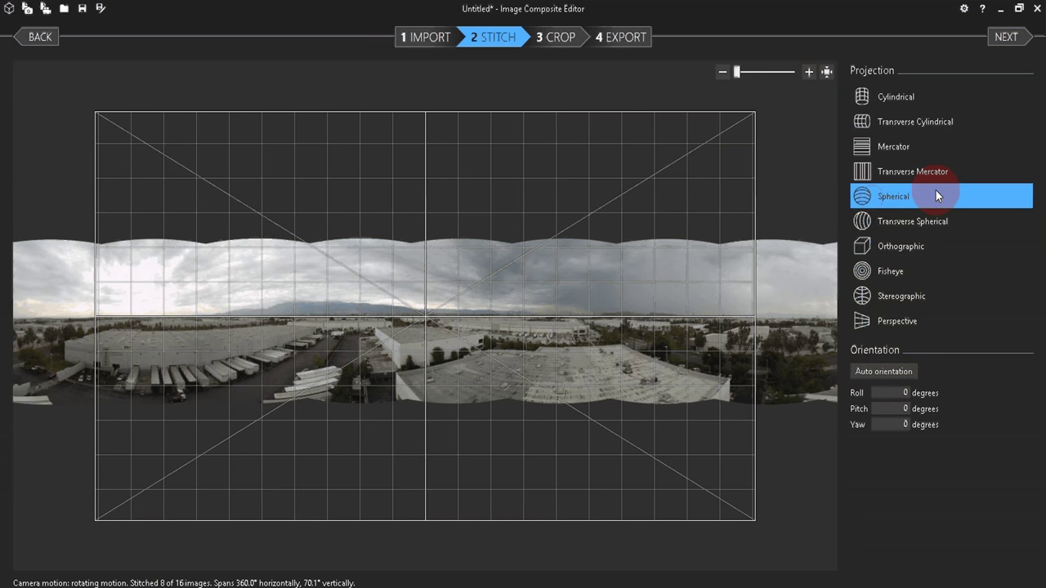
pyautogui.click(1001, 36)
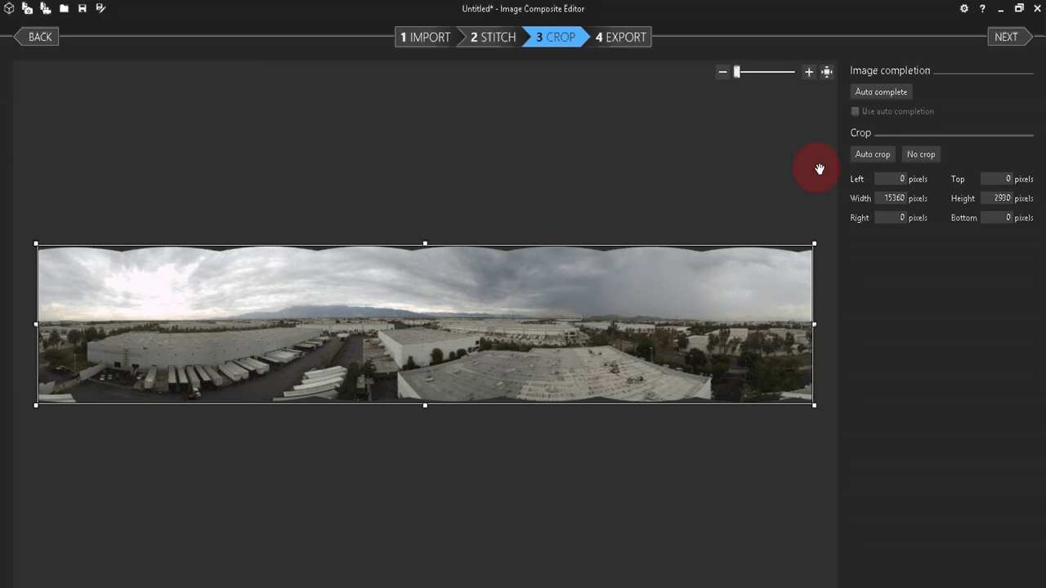
pyautogui.click(1007, 39)
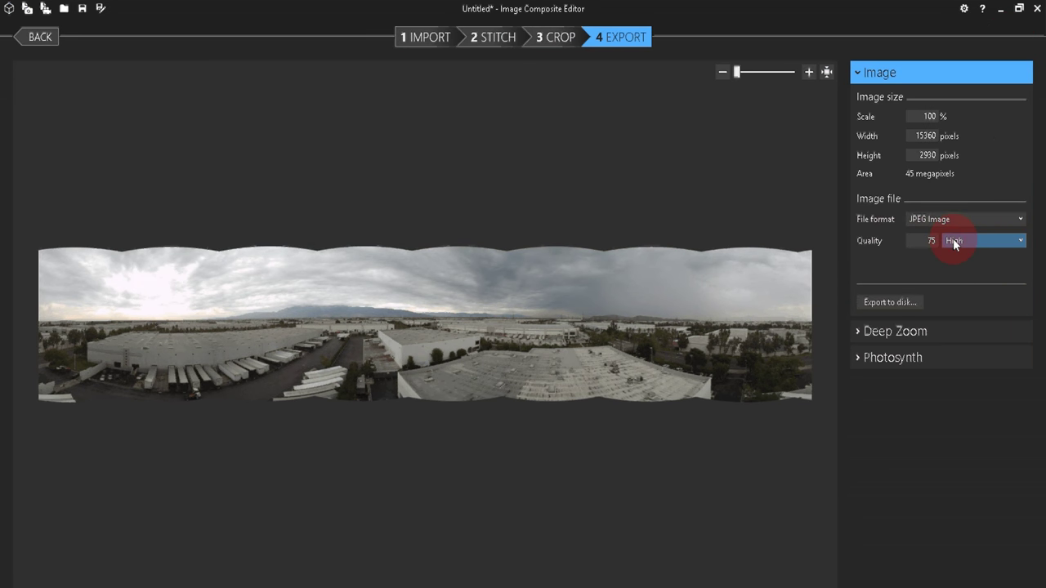
# - Raise the JPEG quality to 90 (Superb) and begin exporting the panorama to disk
pyautogui.click(954, 241)
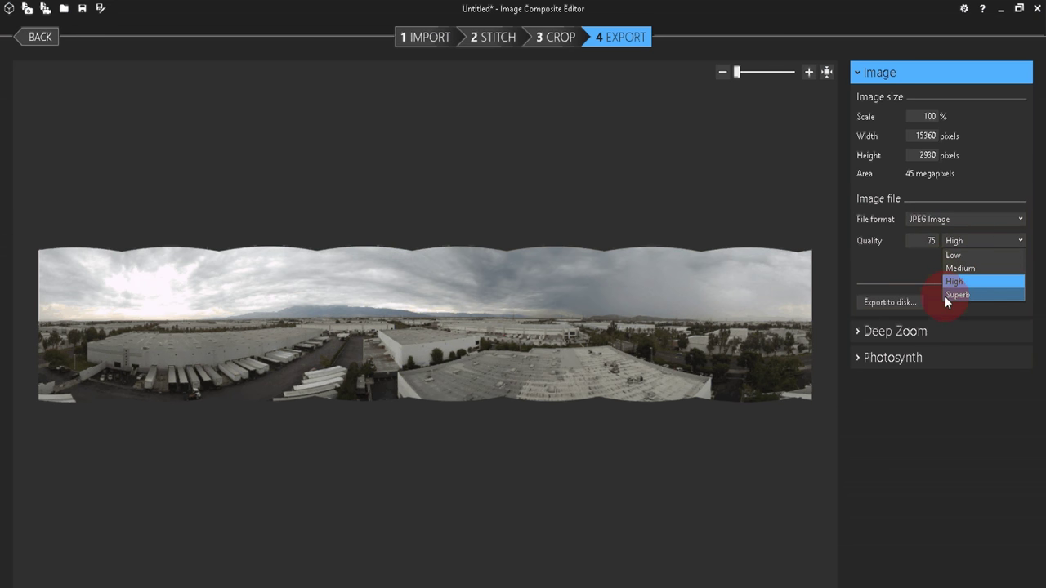
pyautogui.click(924, 246)
pyautogui.doubleClick(925, 244)
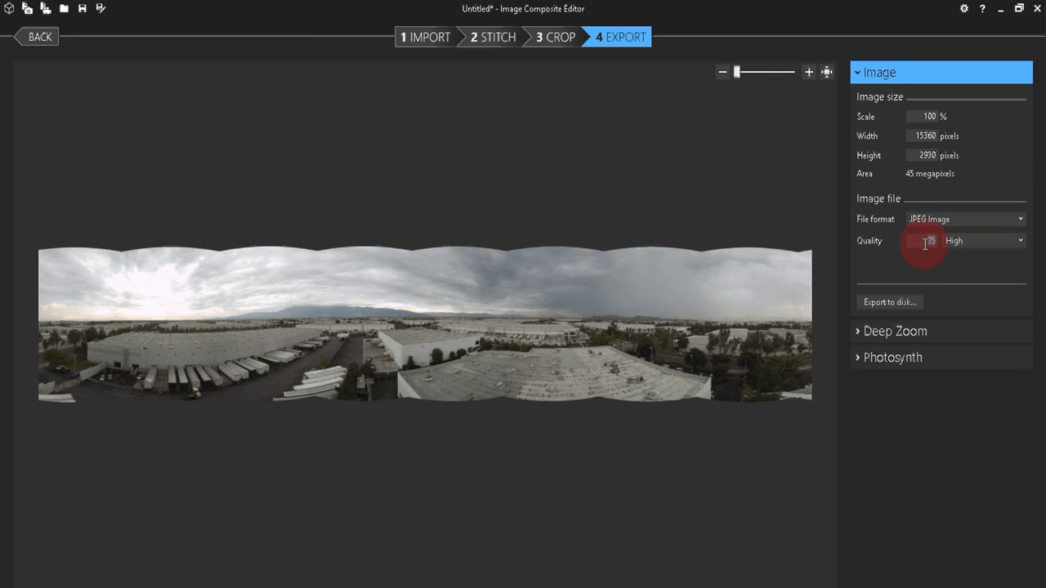
pyautogui.write('90')
pyautogui.press('Tab')
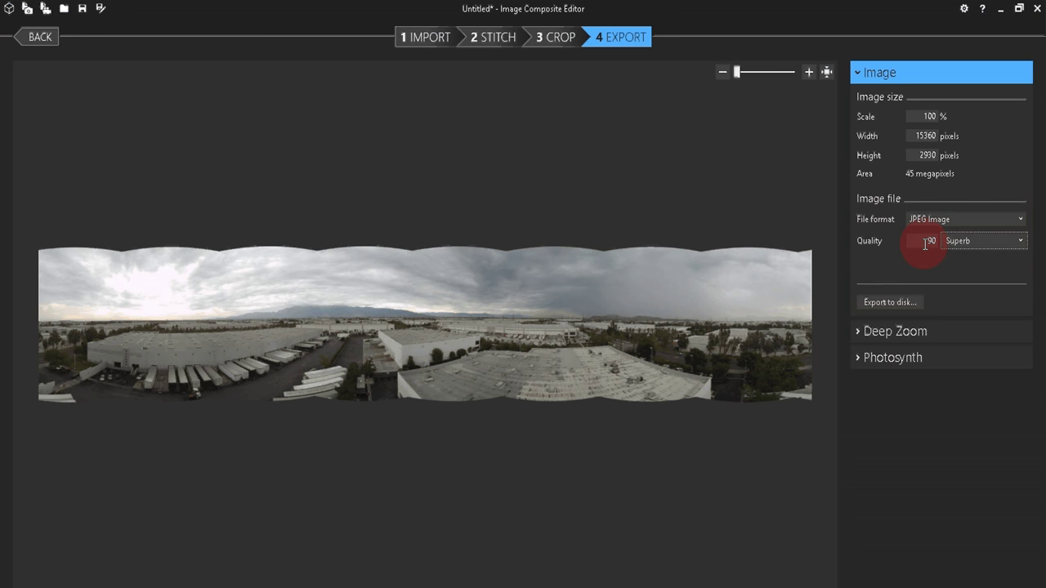
pyautogui.click(872, 303)
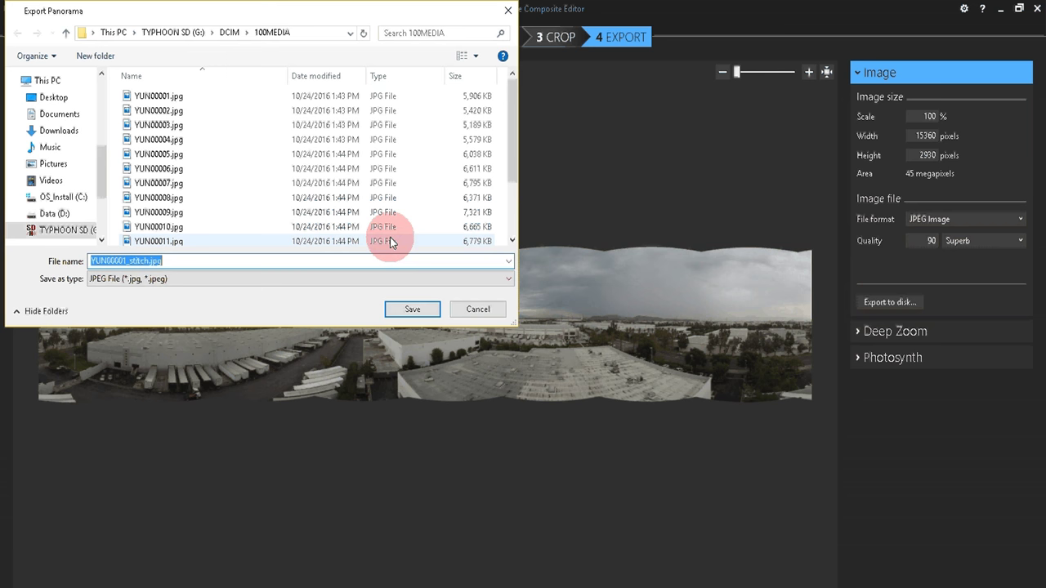
# - Save the panorama as PANO_1.jpg in the root of TYPHOON SD (G:)
pyautogui.click(211, 33)
pyautogui.click(174, 33)
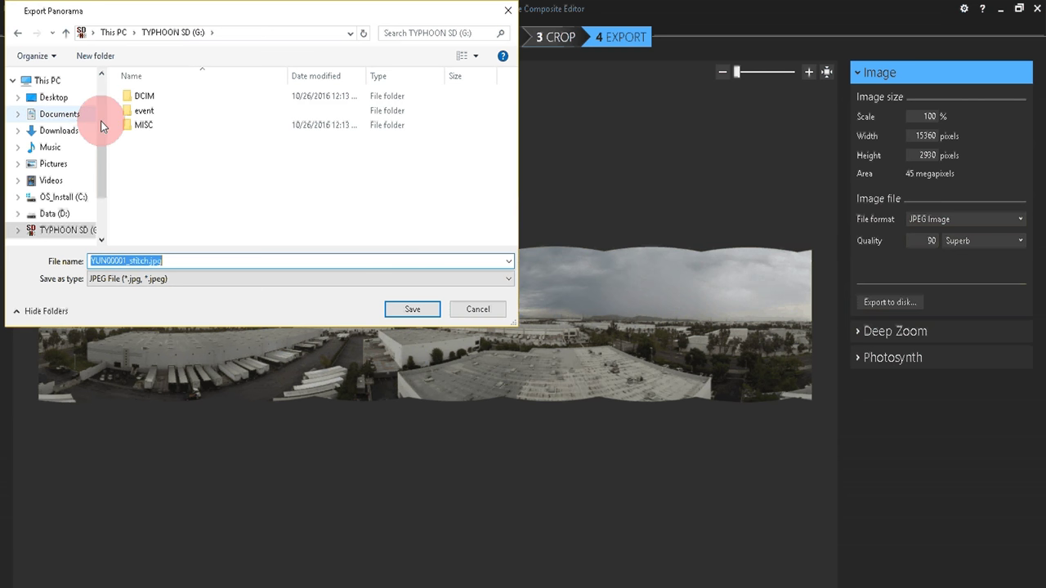
pyautogui.click(159, 170)
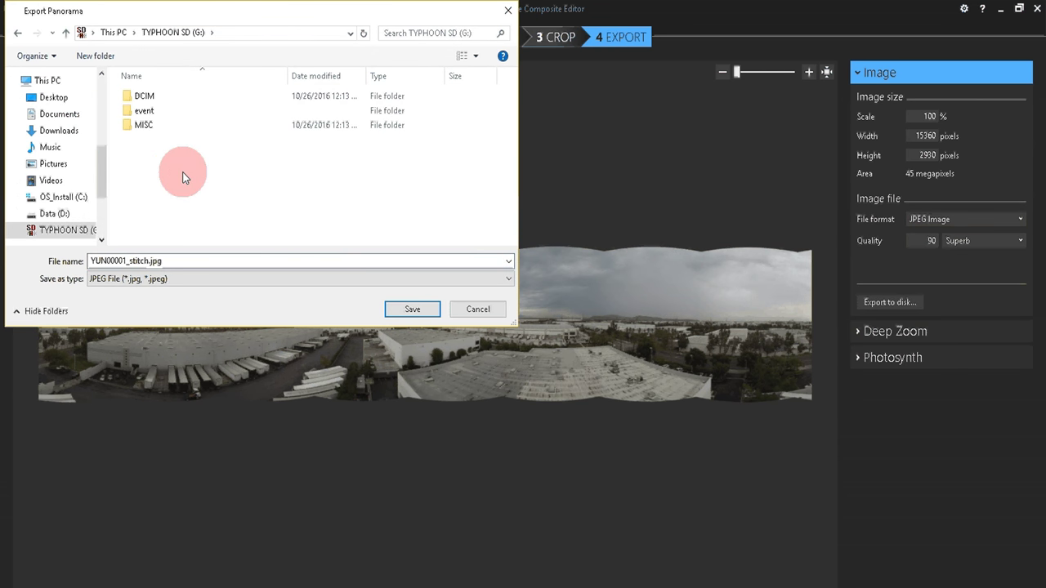
pyautogui.click(222, 254)
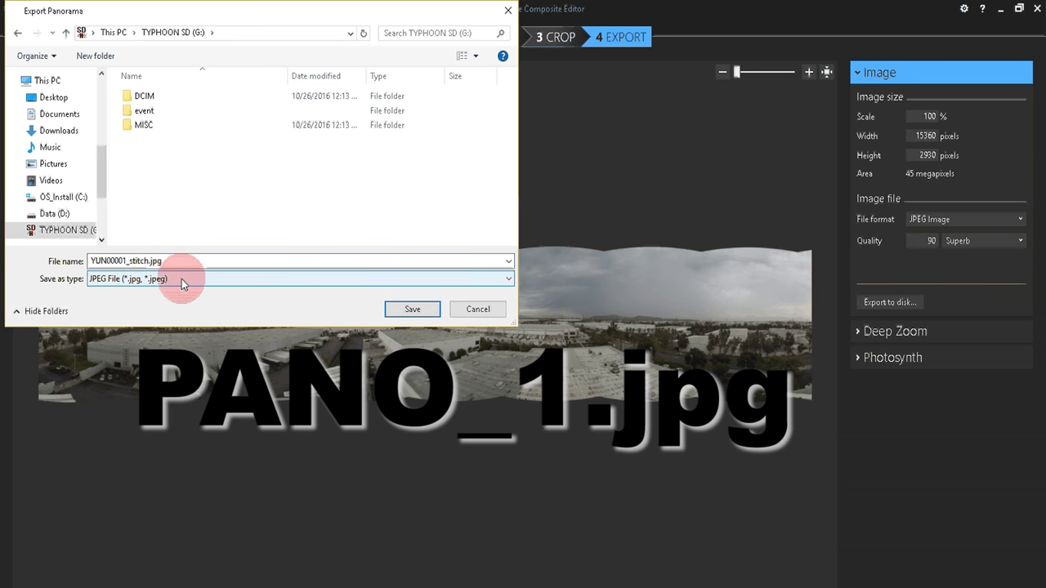
pyautogui.doubleClick(147, 260)
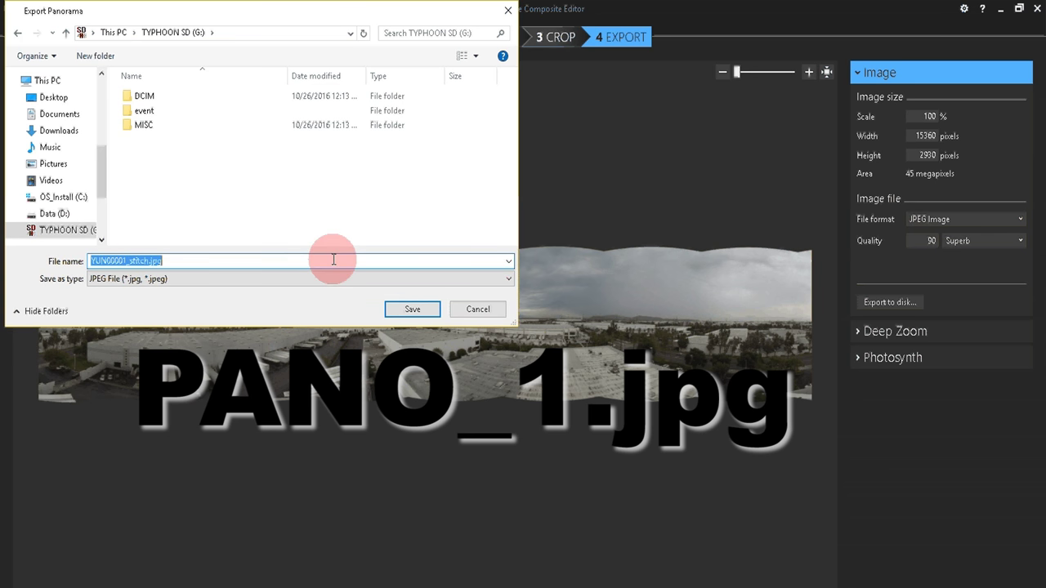
pyautogui.write('PANO')
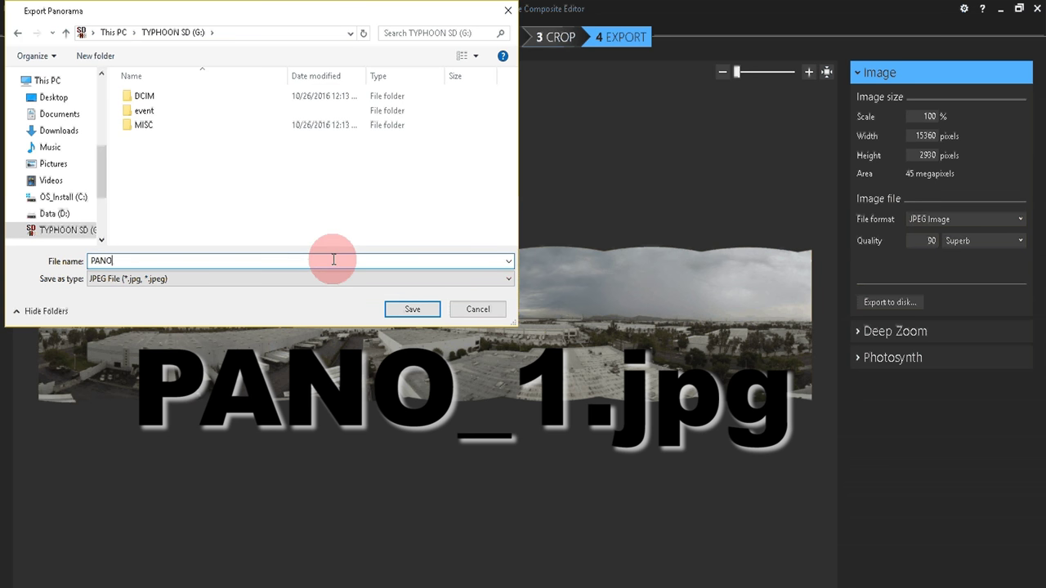
pyautogui.write('_1.jpg')
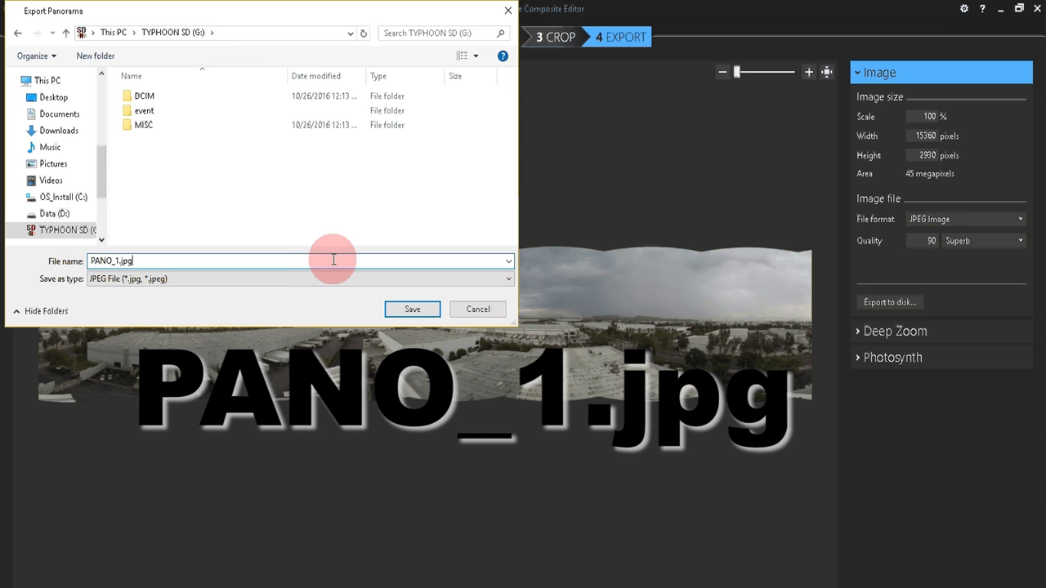
pyautogui.click(412, 309)
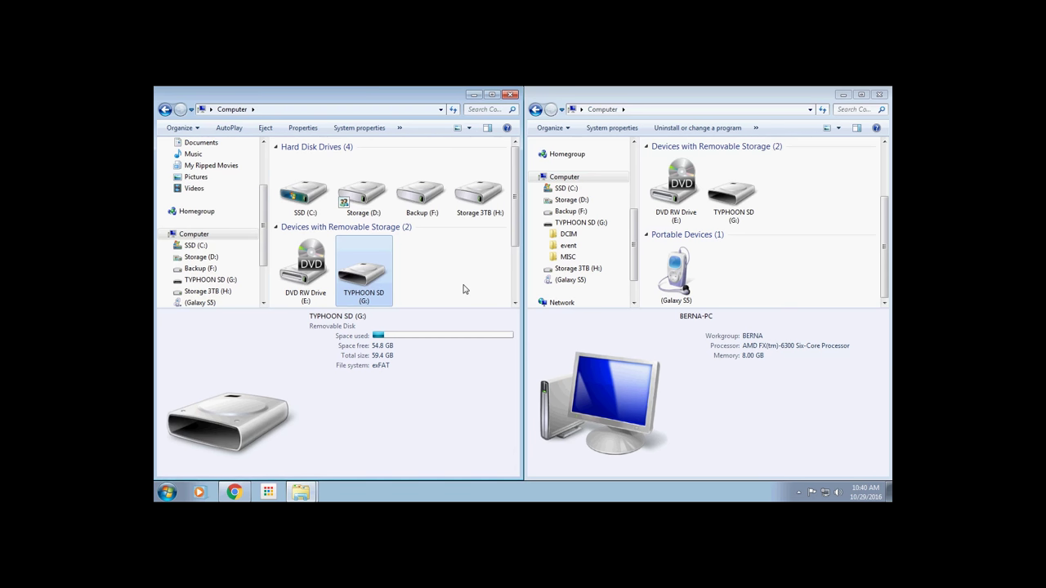
# - Open the TYPHOON SD (G:) drive in the left Explorer window
pyautogui.click(462, 288)
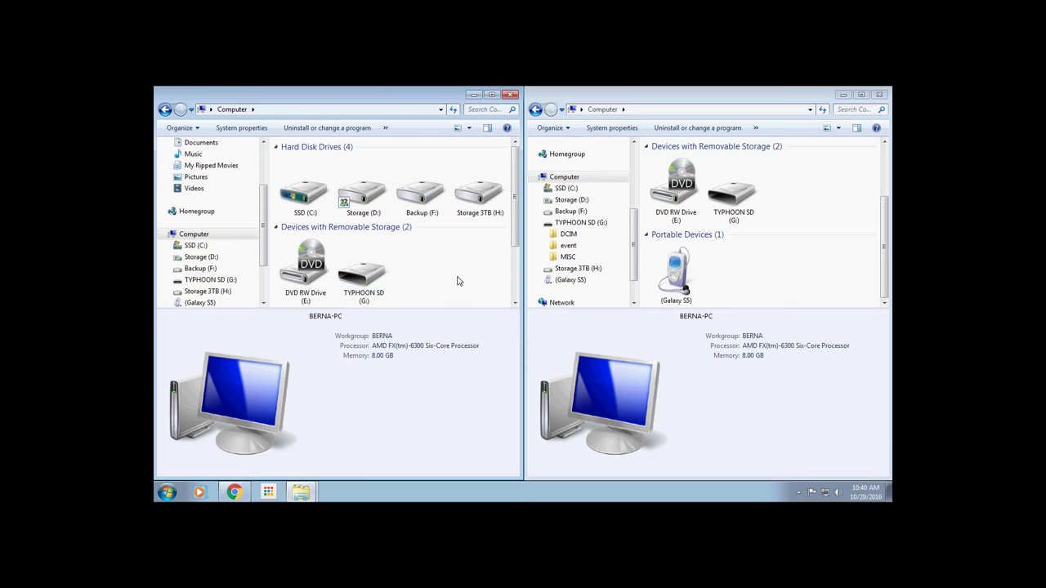
pyautogui.scroll(-2, 455, 280)
pyautogui.click(168, 491)
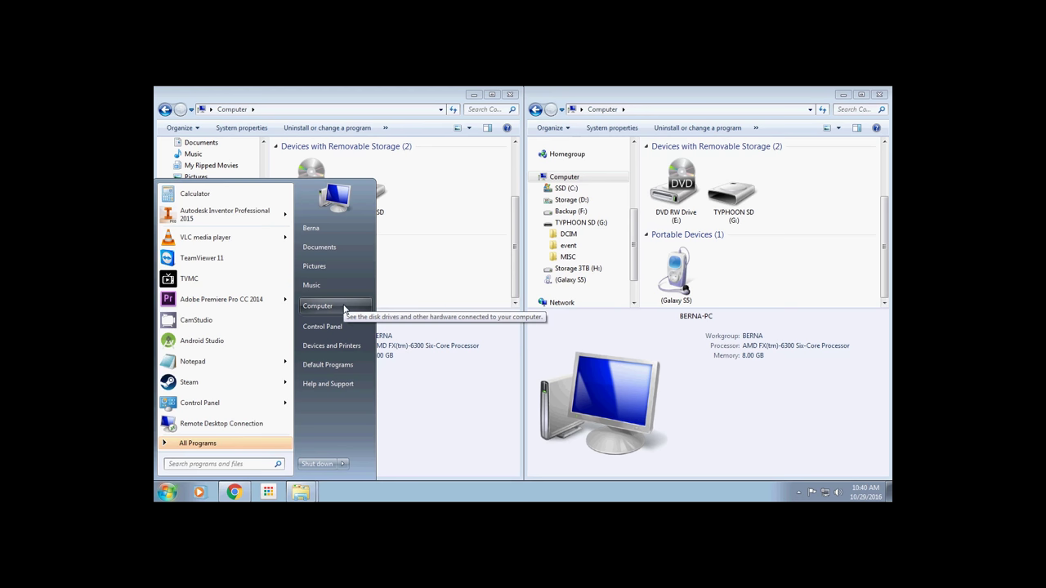
pyautogui.click(445, 261)
pyautogui.scroll(2, 434, 264)
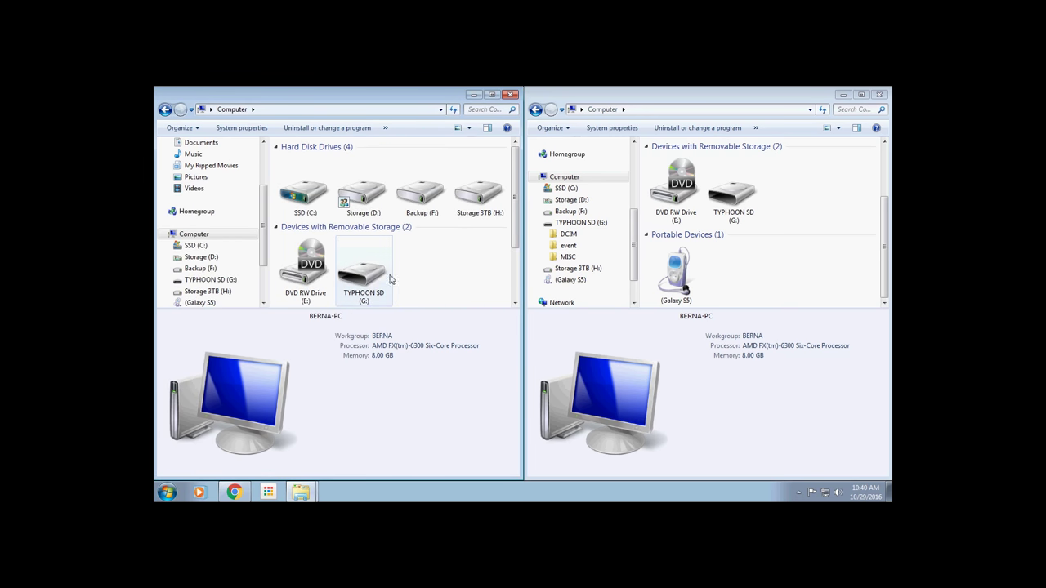
pyautogui.doubleClick(363, 274)
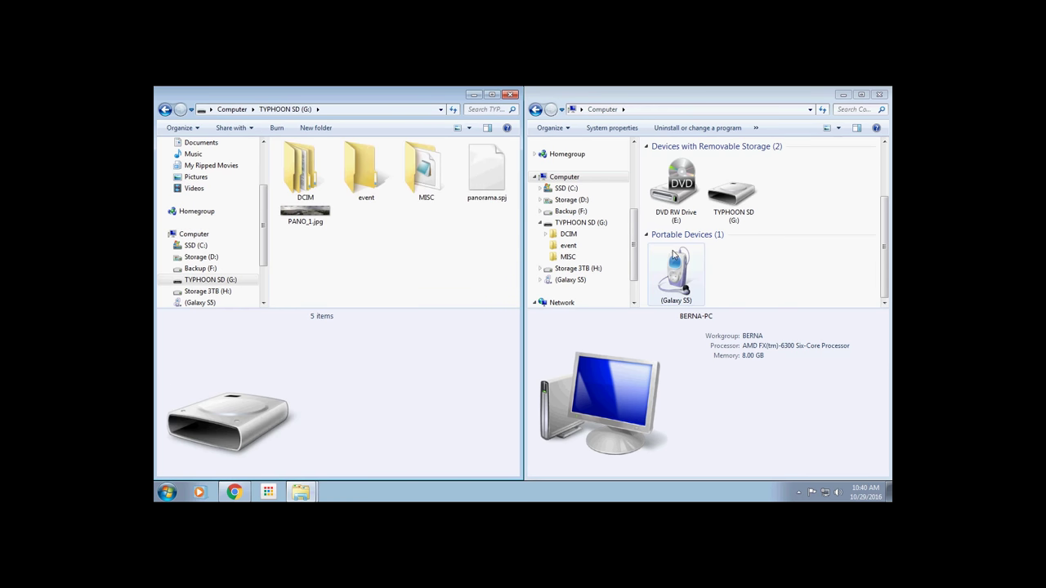
# - In the right window, open Galaxy S5 > Phone > DCIM > CardboardCamera
pyautogui.doubleClick(677, 274)
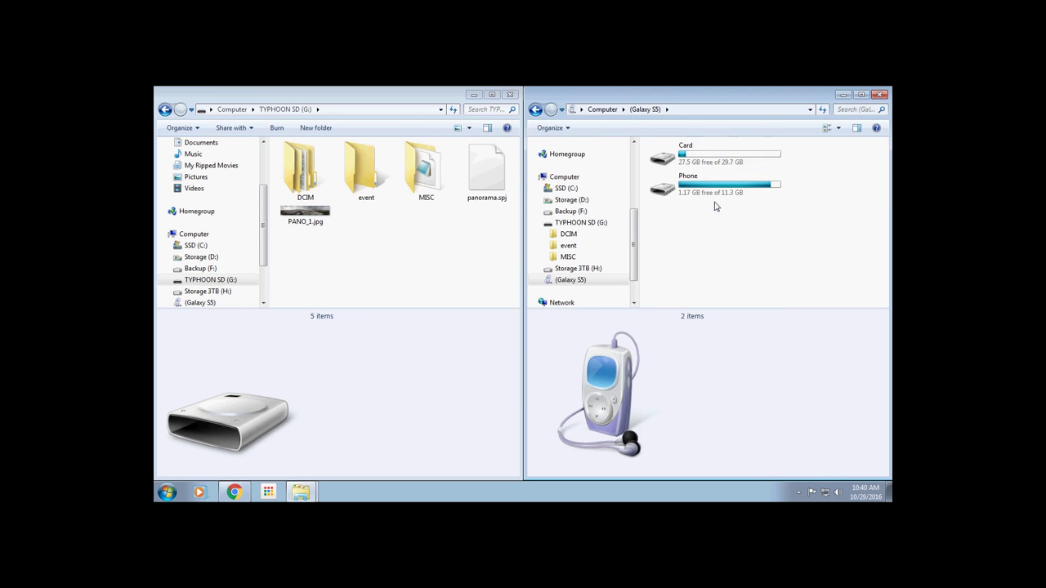
pyautogui.doubleClick(716, 188)
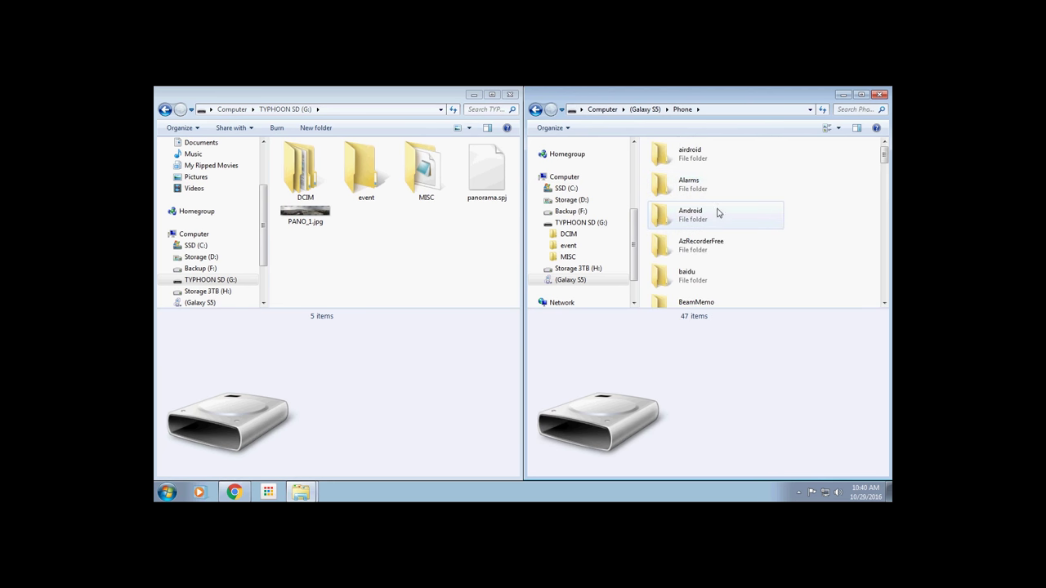
pyautogui.scroll(-5, 717, 214)
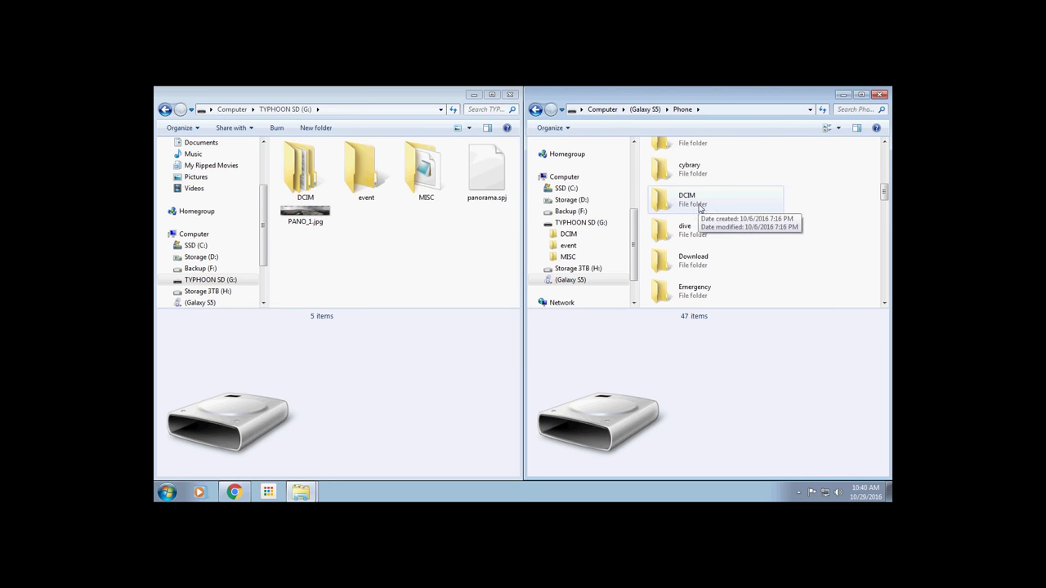
pyautogui.doubleClick(720, 204)
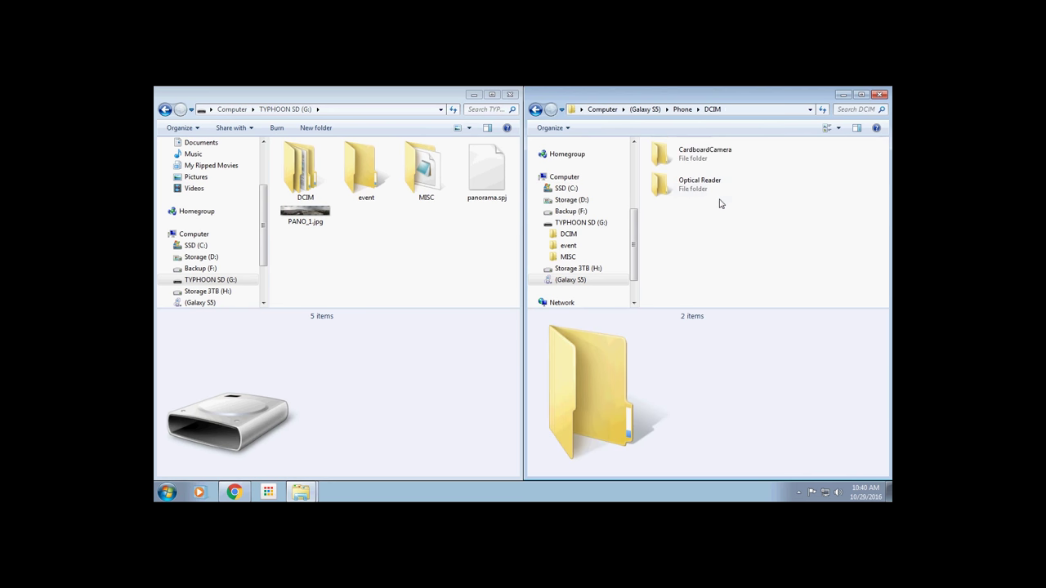
pyautogui.doubleClick(764, 161)
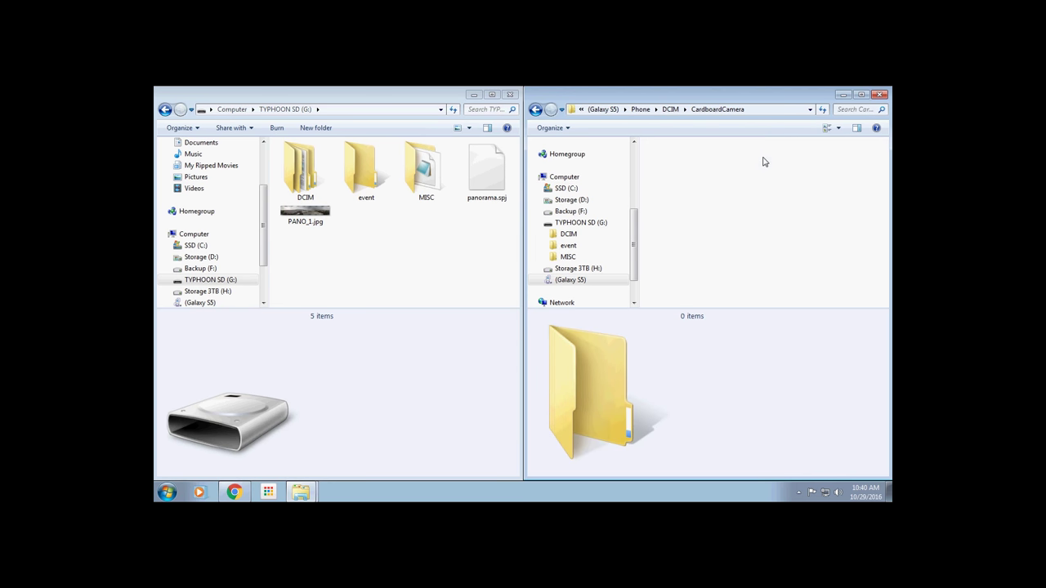
# - Drag PANO_1.jpg from the SD card into the phone's CardboardCamera folder to copy it
pyautogui.click(318, 210)
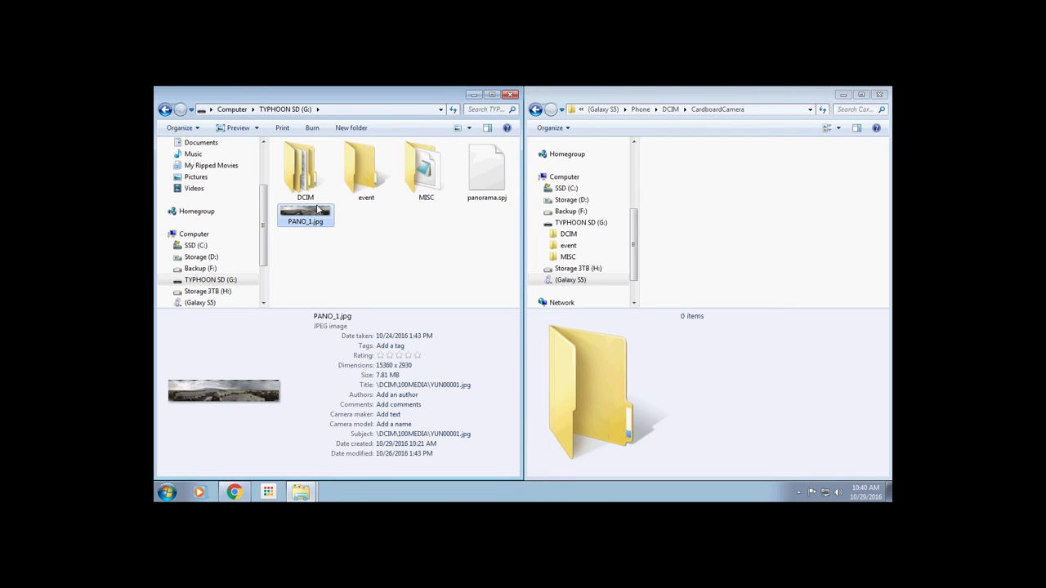
pyautogui.moveTo(304, 217); pyautogui.dragTo(709, 253)
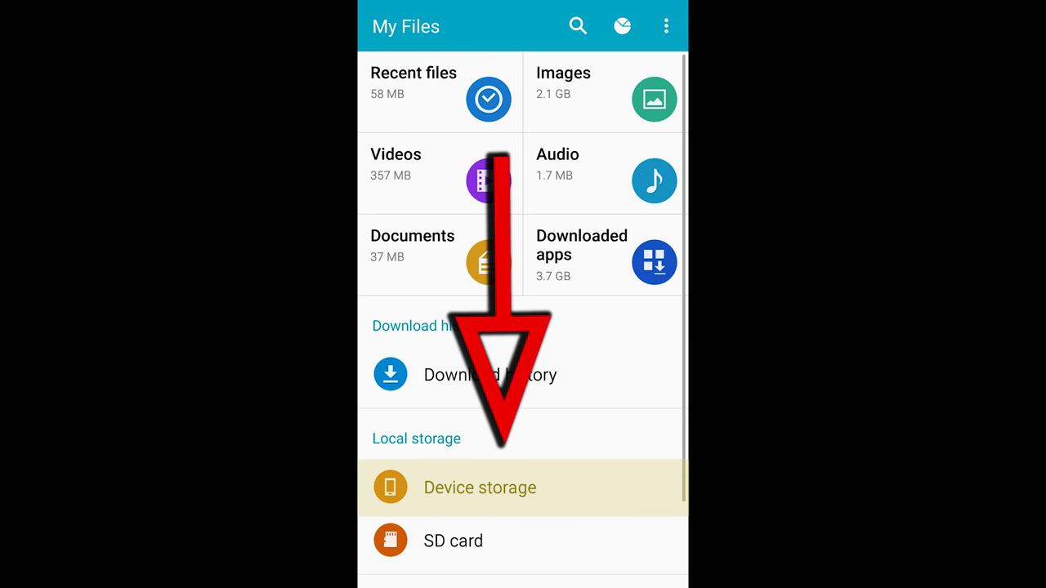
# - In My Files, navigate to Device storage > DCIM > CardboardCamera
pyautogui.click(480, 488)
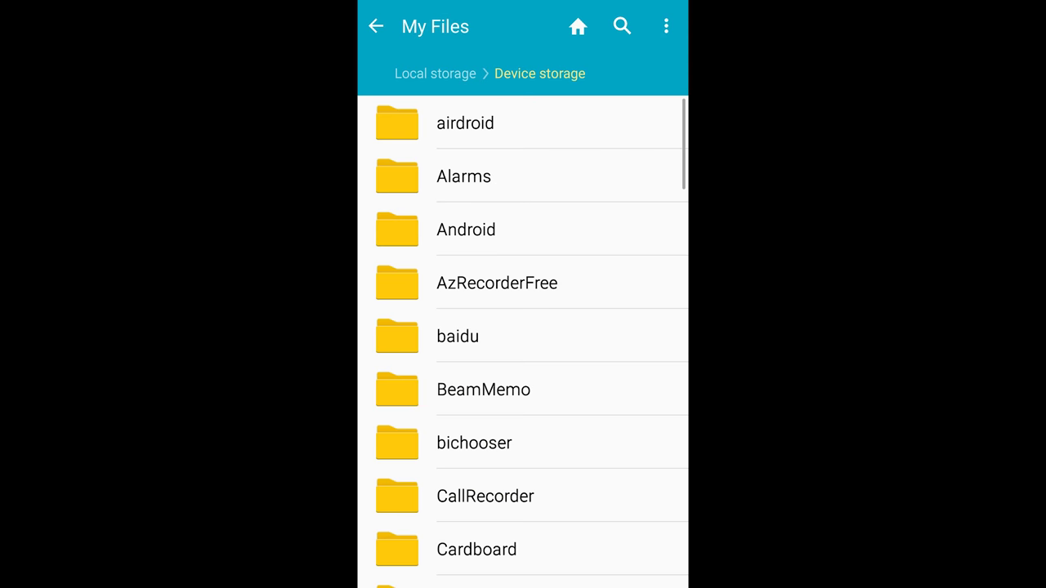
pyautogui.scroll(-2, 523, 344)
pyautogui.scroll(-2, 523, 343)
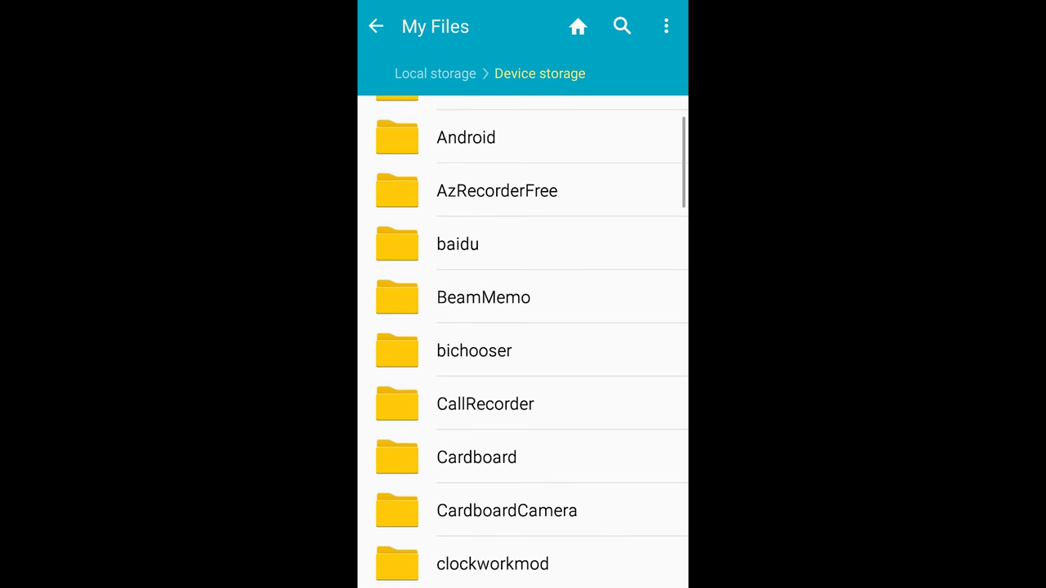
pyautogui.scroll(-2, 523, 343)
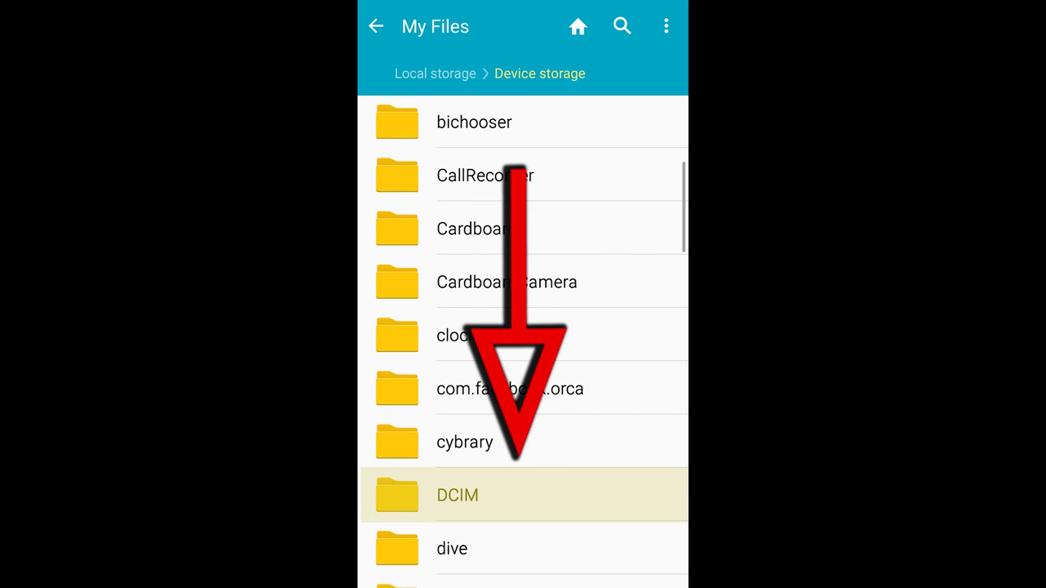
pyautogui.click(515, 495)
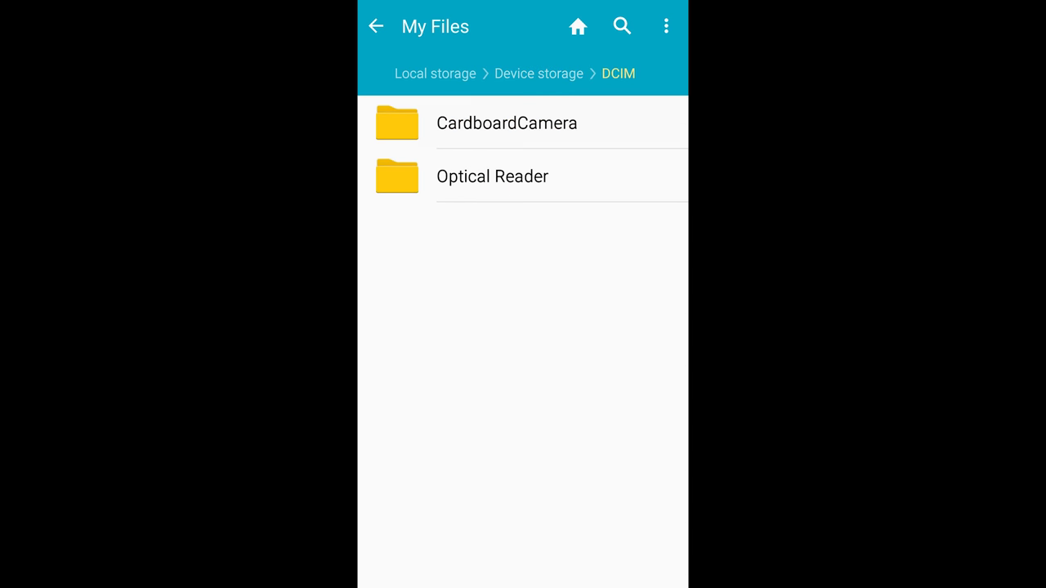
pyautogui.click(603, 118)
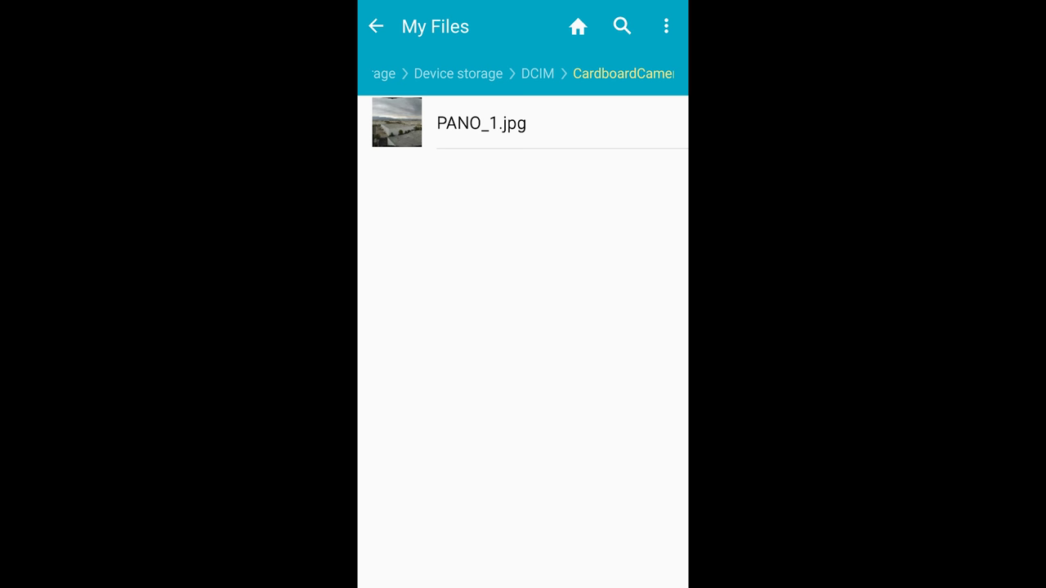
# - Share PANO_1.jpg to Add tag, then return to the home screen
pyautogui.click(599, 125)
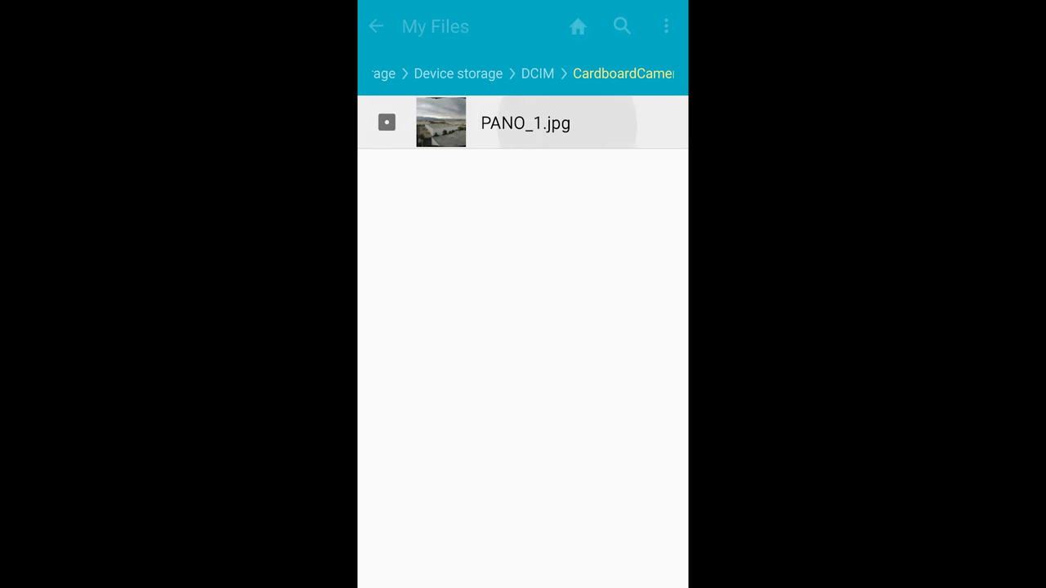
pyautogui.click(577, 27)
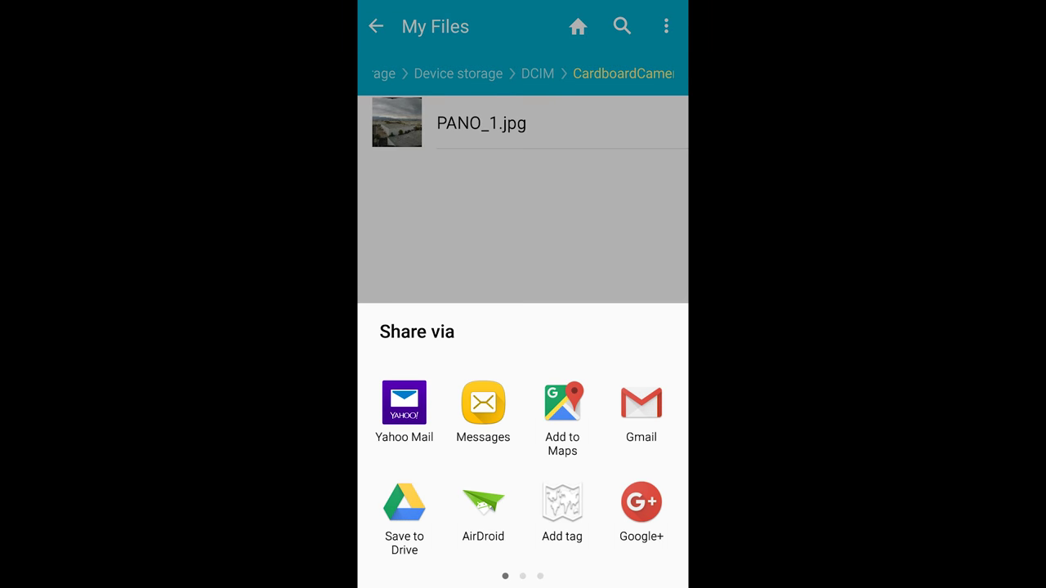
pyautogui.click(562, 510)
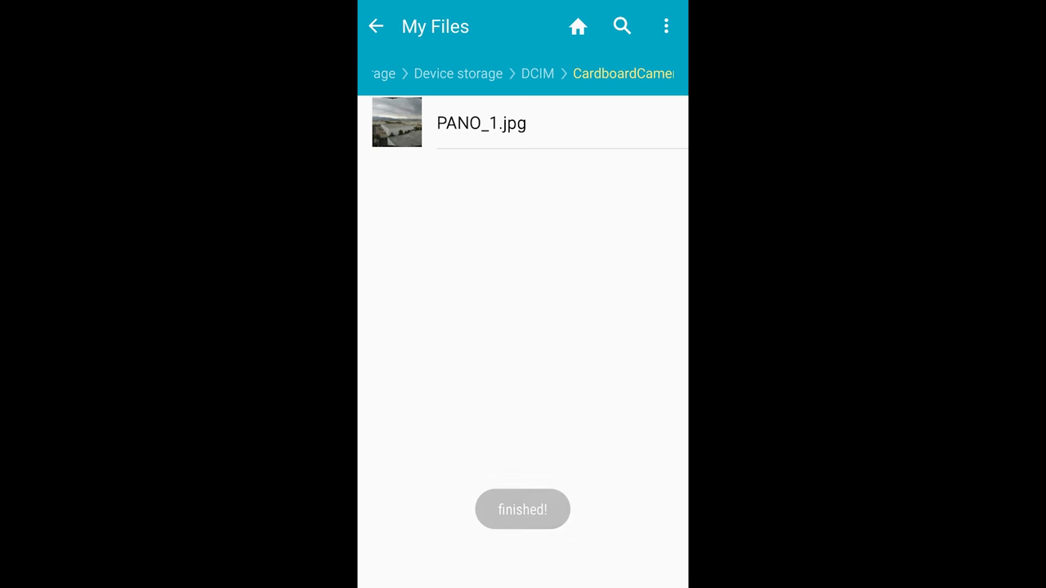
pyautogui.press('Home')
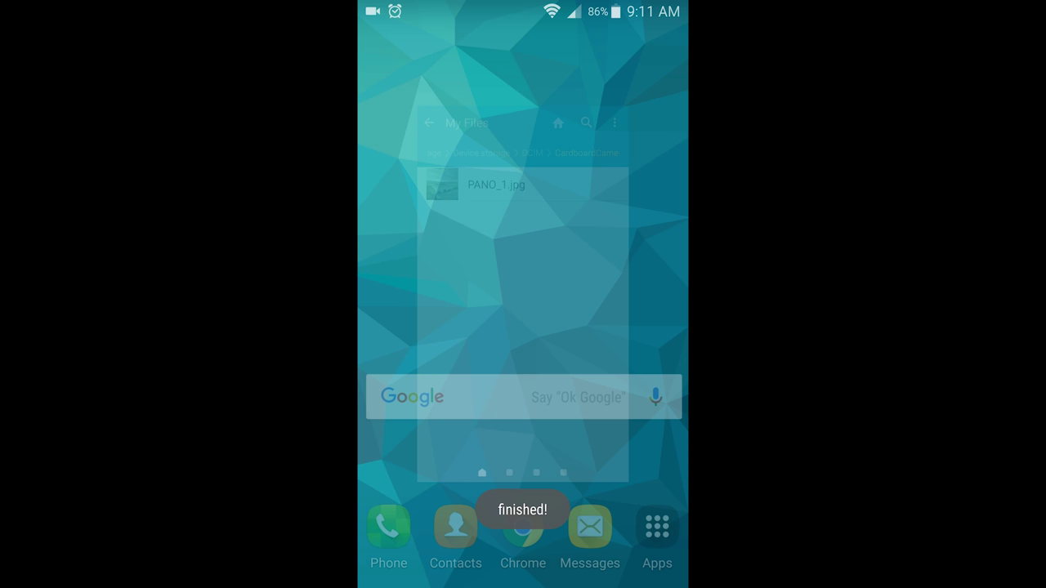
# - Open Gallery's CardboardCamera (1) album, select the panorama, then cancel the selection
pyautogui.click(655, 523)
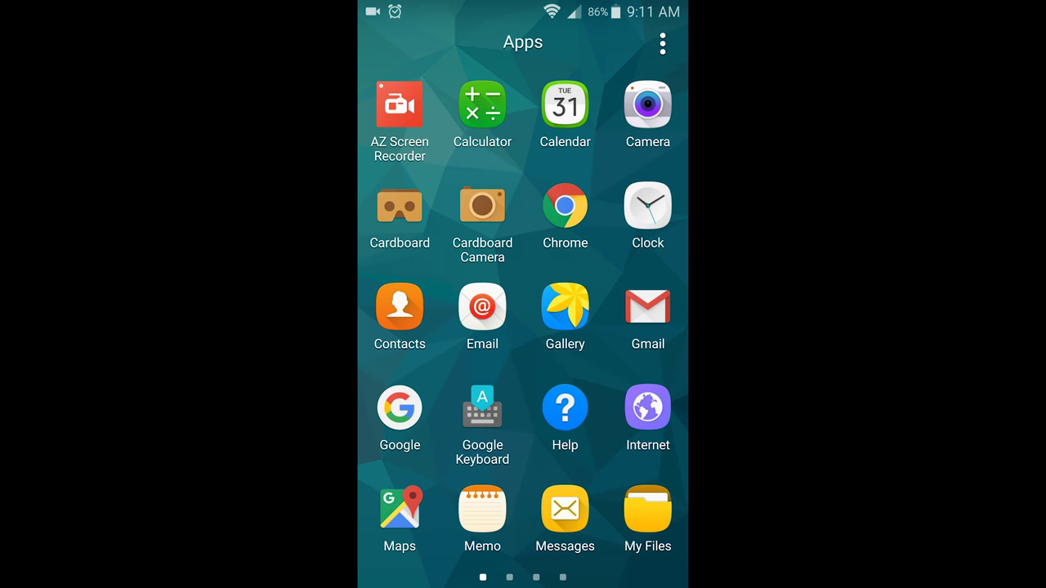
pyautogui.click(564, 309)
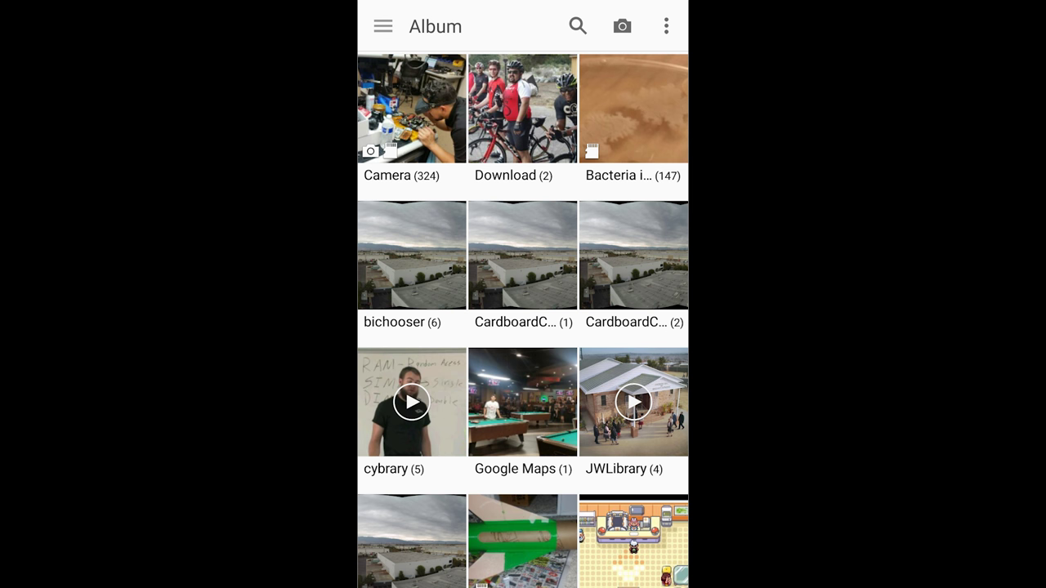
pyautogui.click(522, 255)
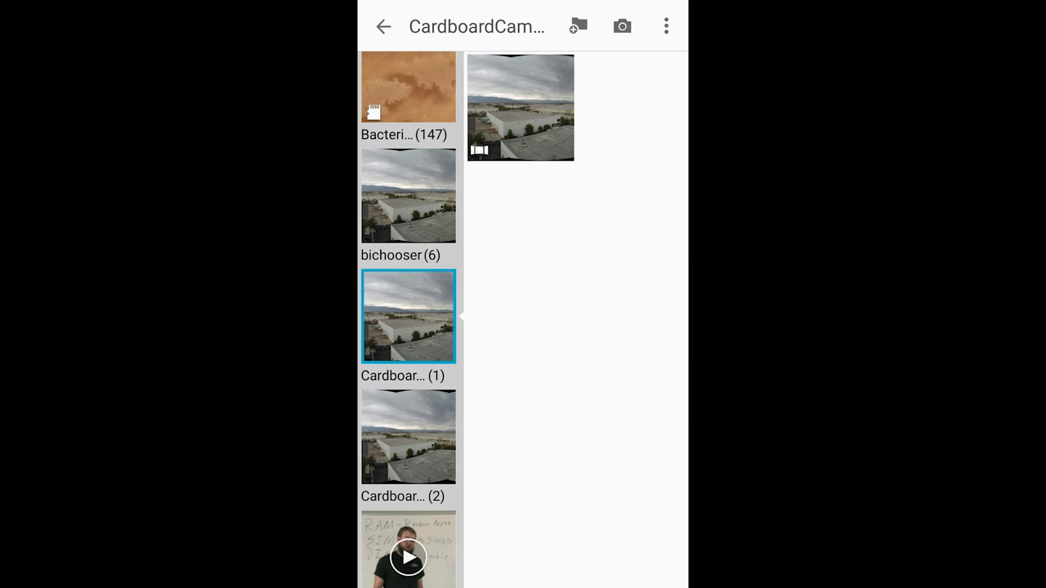
pyautogui.click(521, 108)
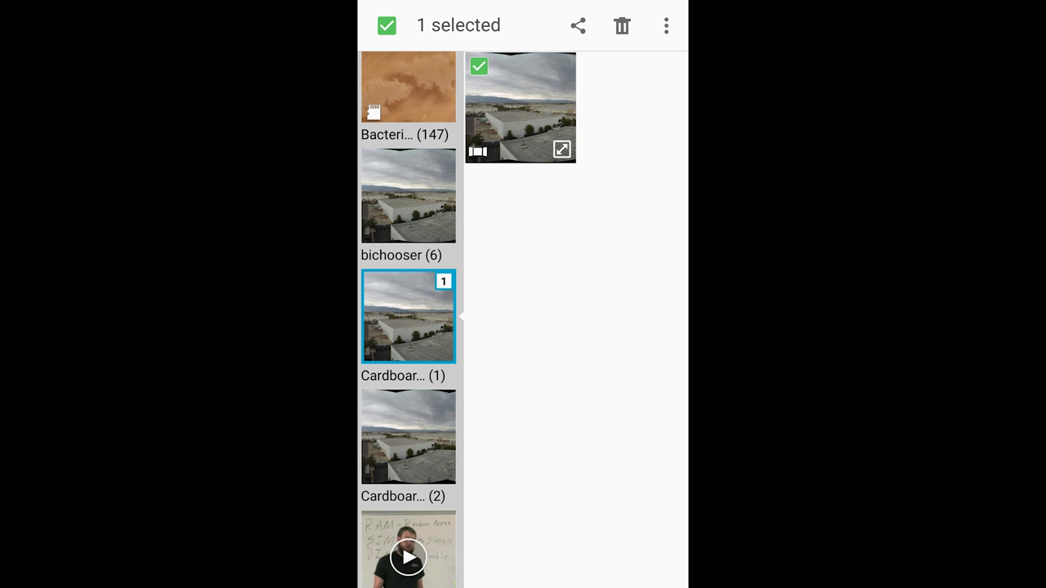
pyautogui.press('Escape')
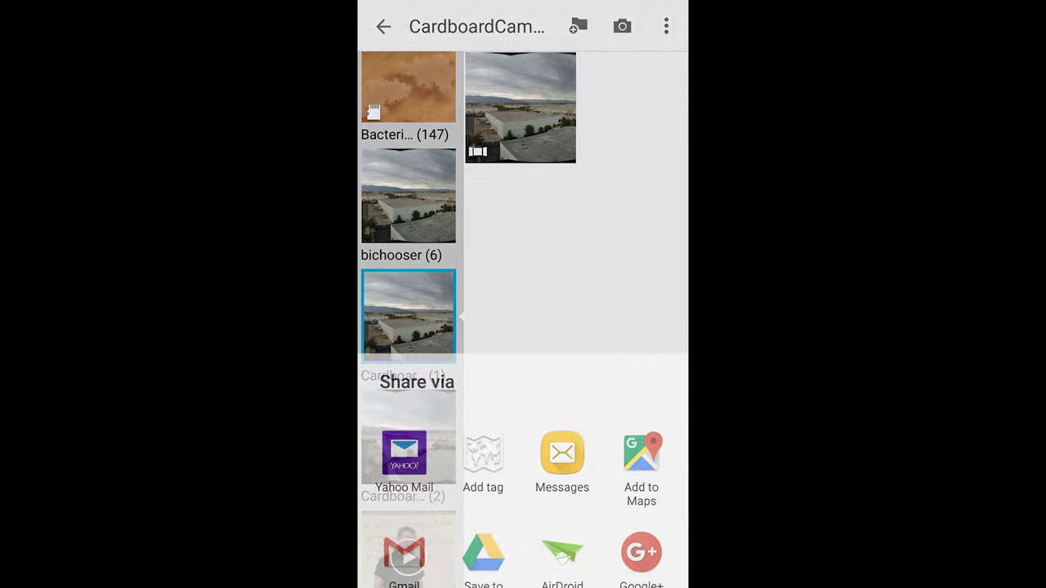
pyautogui.press('Escape')
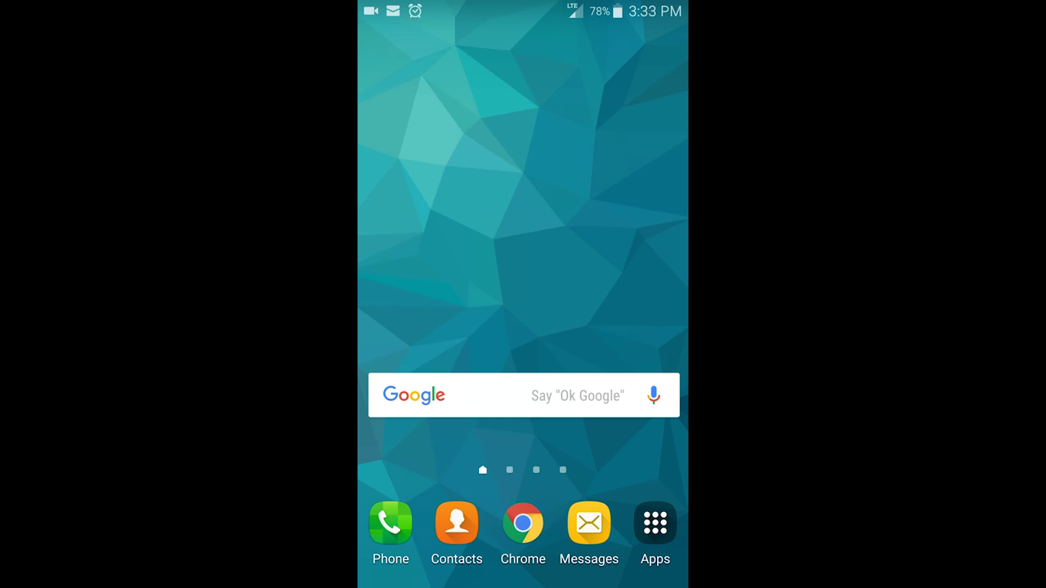
# - Launch Cardboard Demos from the Cardboard app's My Library, ready to insert the phone into the AntVR viewer
pyautogui.click(656, 523)
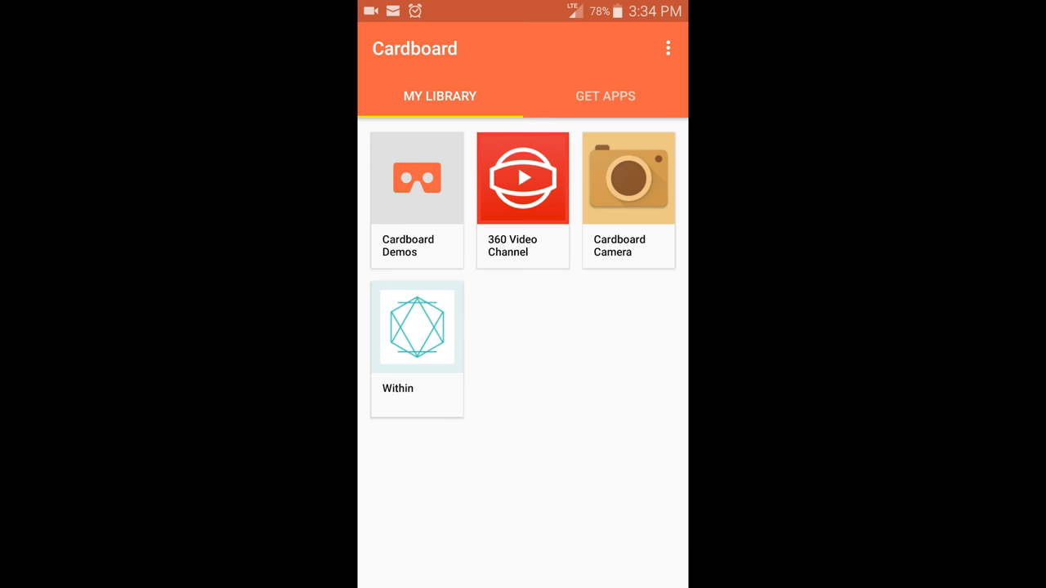
pyautogui.click(409, 222)
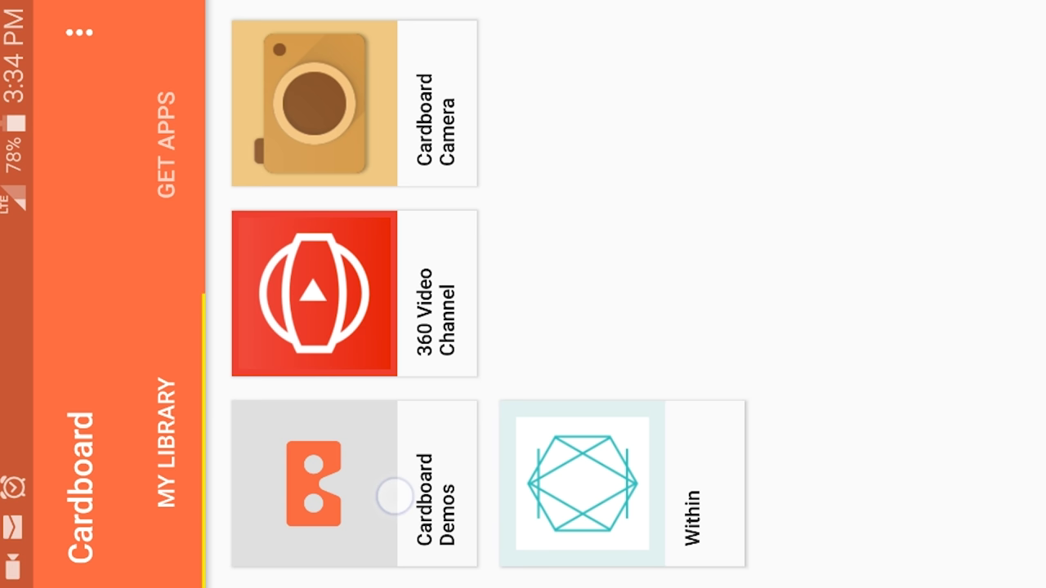
pyautogui.click(394, 496)
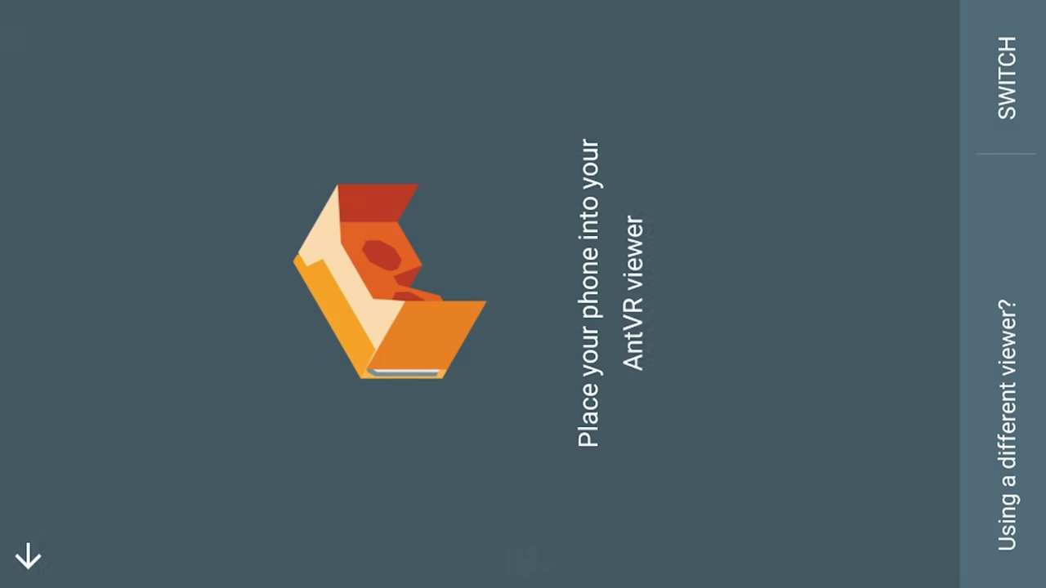